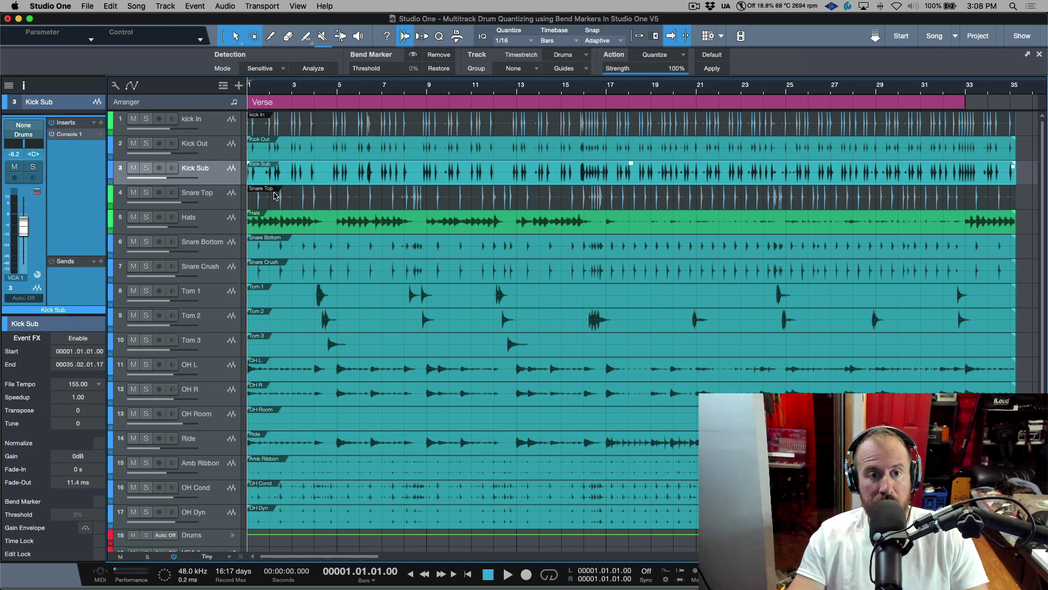
Select the kick In track as the active track for bend marker detection
left_click(218, 129)
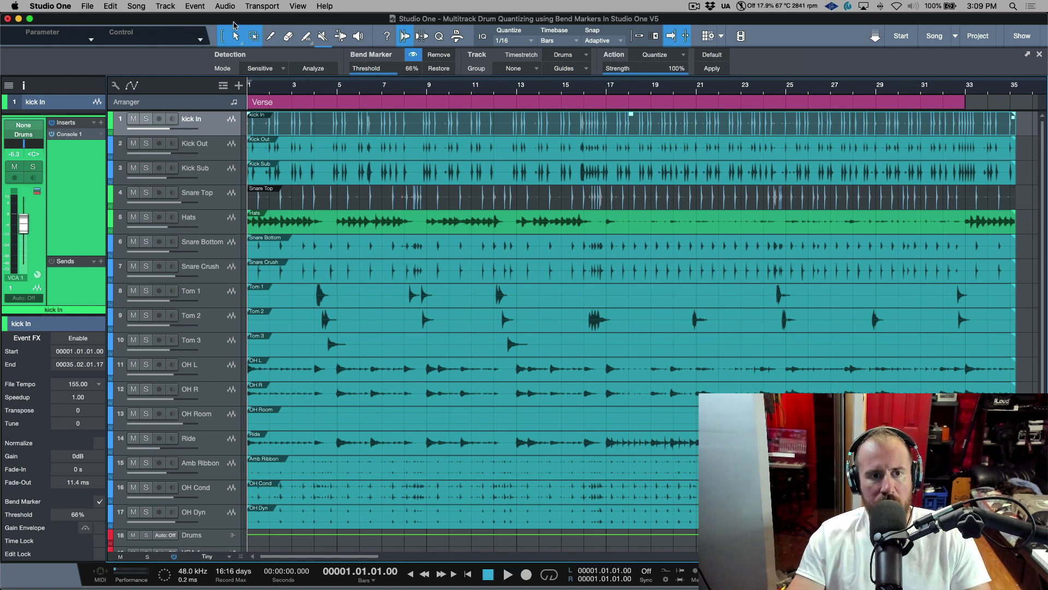
scroll(520, 198, "right", 1)
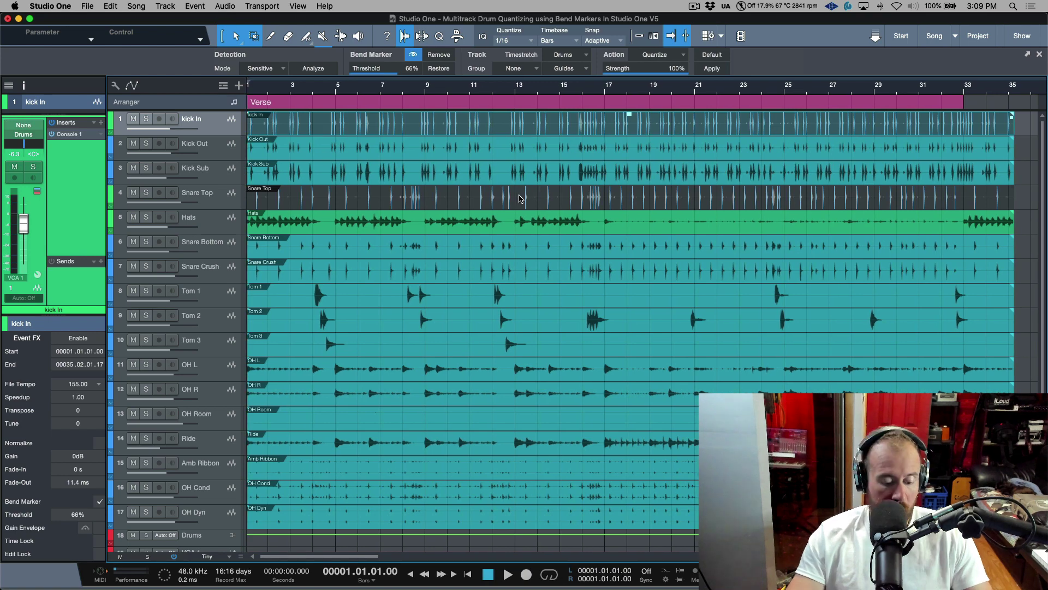
key("Escape")
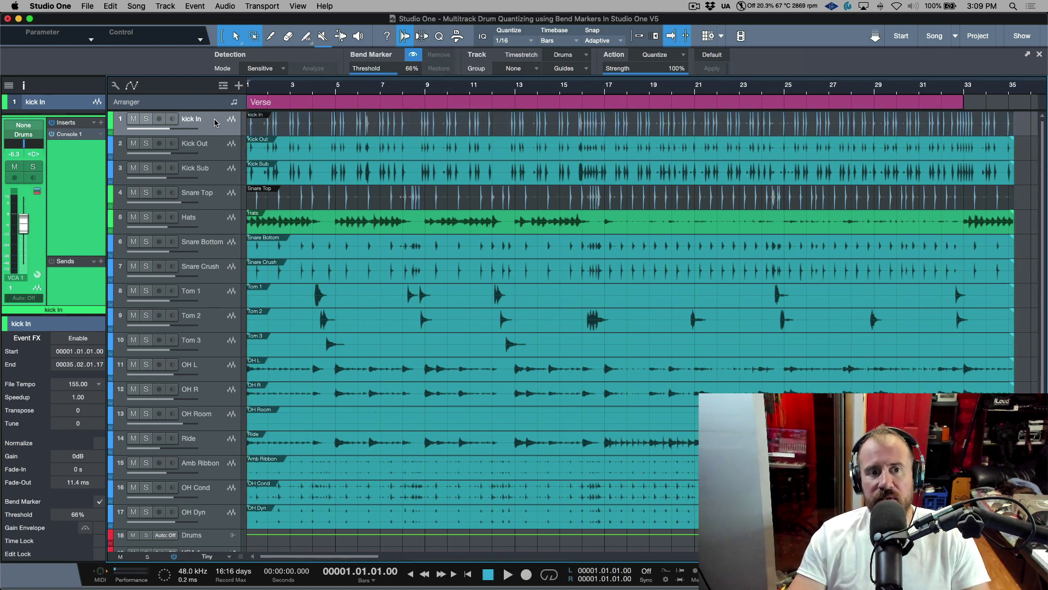
scroll(216, 122, "left", 1)
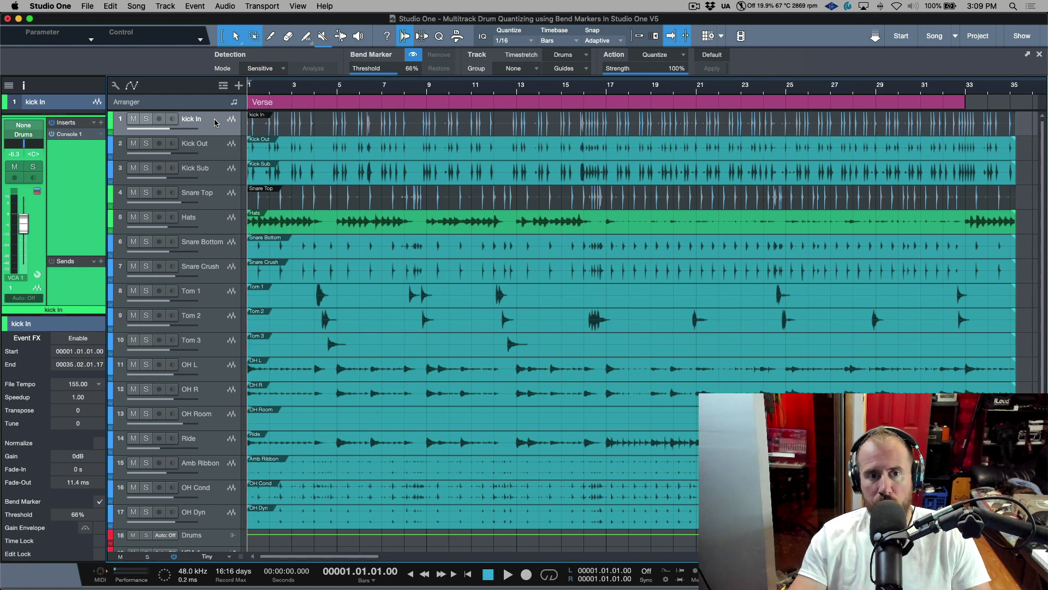
key("space")
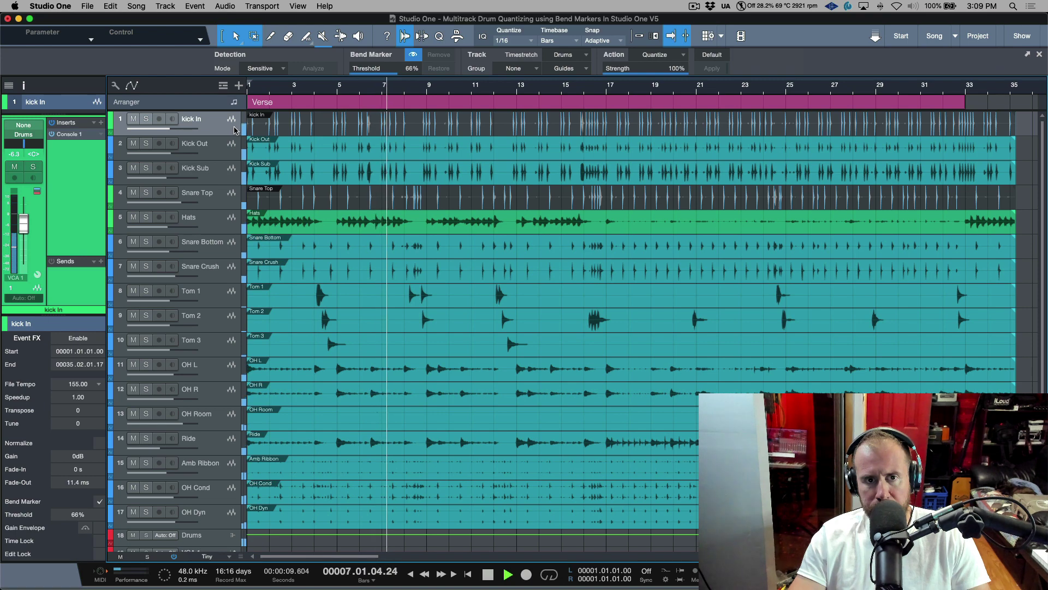
key("space")
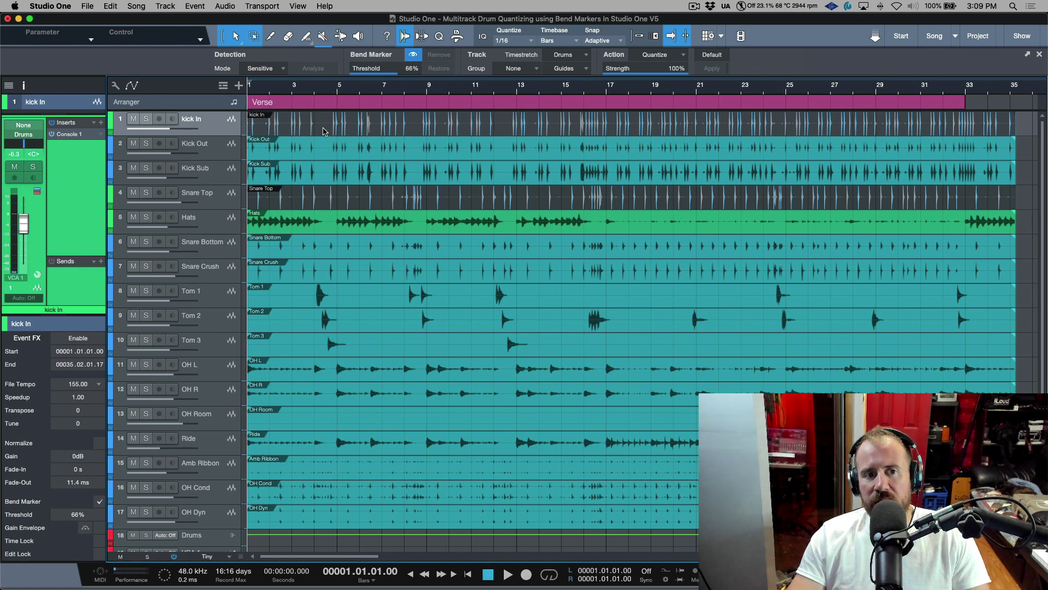
left_click(323, 131)
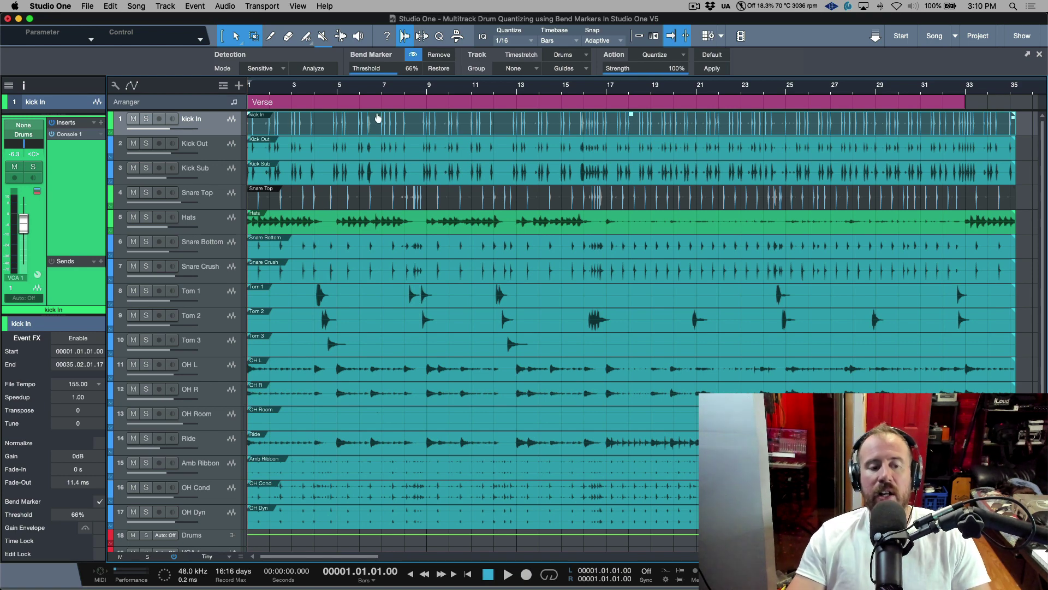
Enlarge kick In and zoom in on bars 7–19 to inspect its bend markers
key("z")
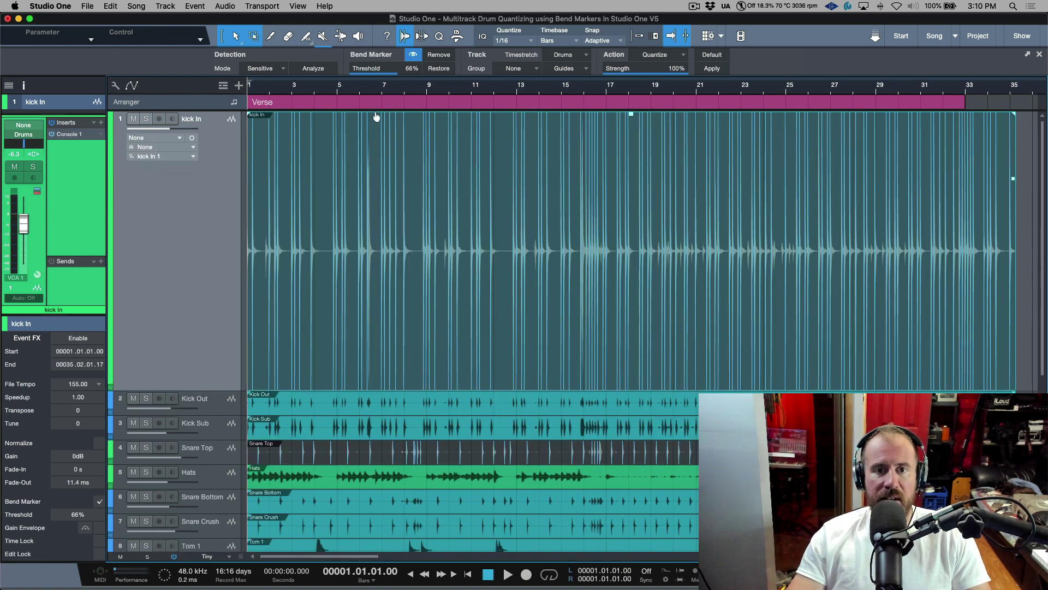
left_click(412, 55)
left_click(413, 54)
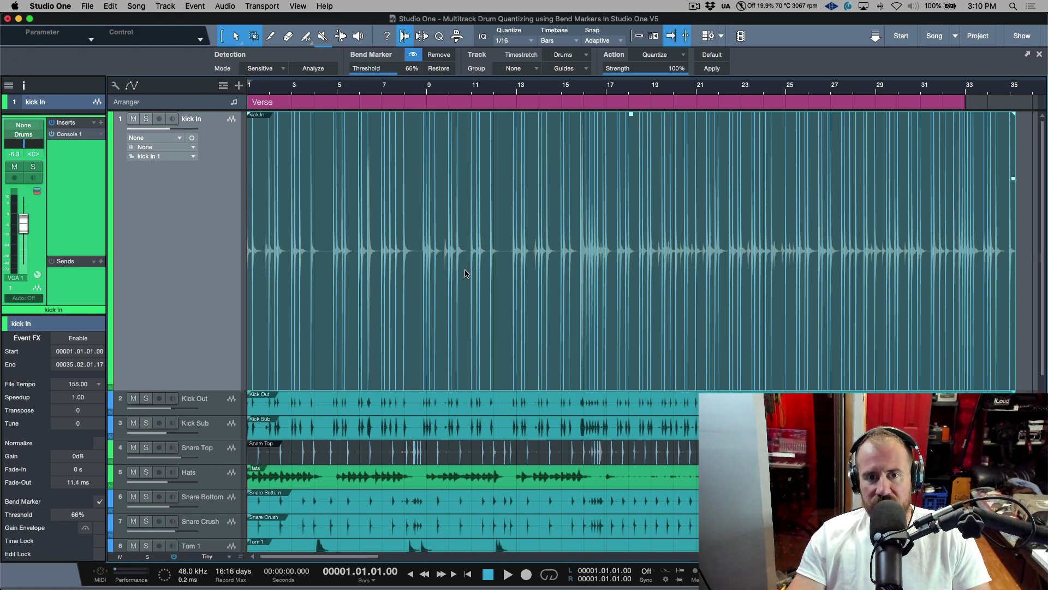
left_click_drag(445, 90, 514, 190)
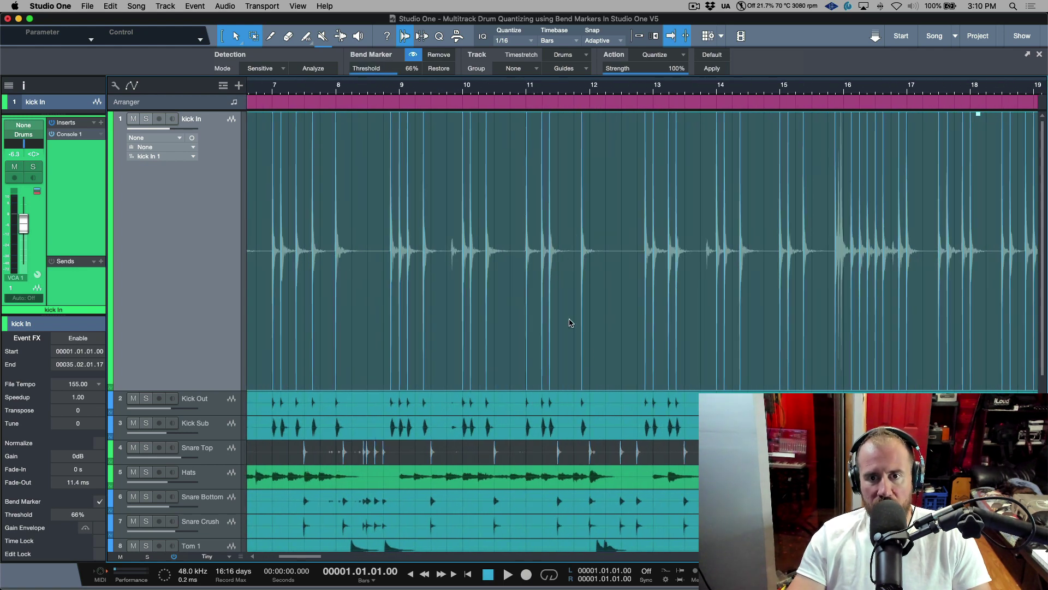
scroll(570, 322, "right", 5)
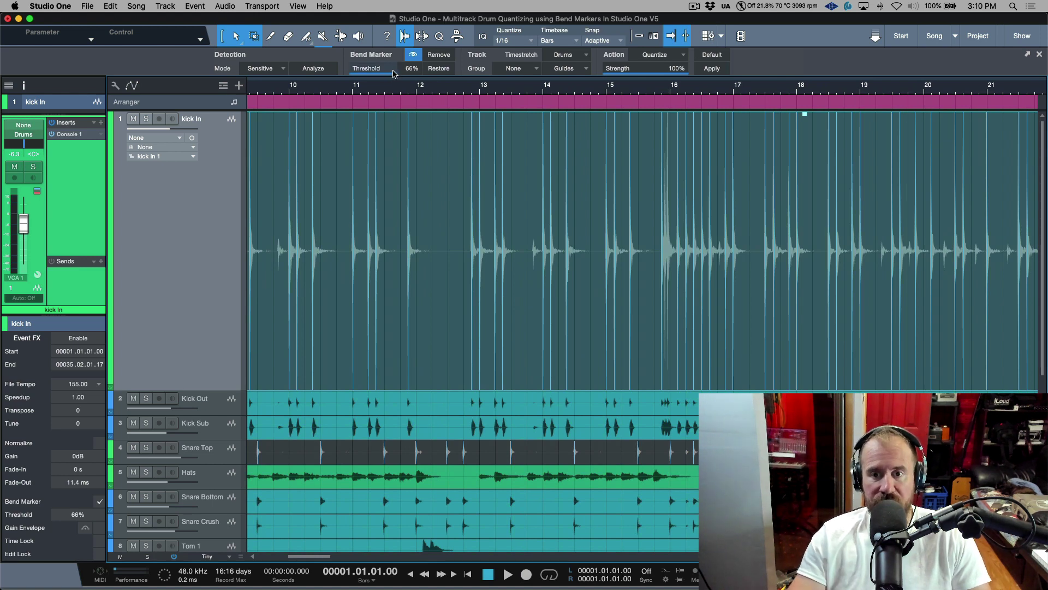
Try a lower kick In detection threshold, then zoom out and reset all track heights
mouse_move(395, 74)
left_mouse_down()
mouse_move(373, 78)
mouse_move(403, 78)
left_mouse_up()
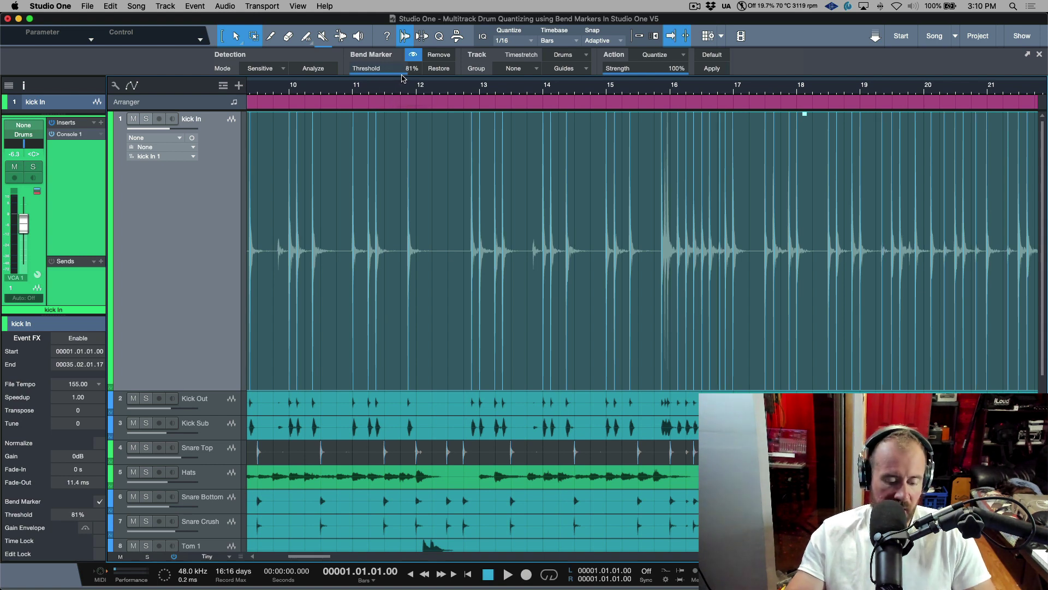
scroll(402, 78, "down", 3)
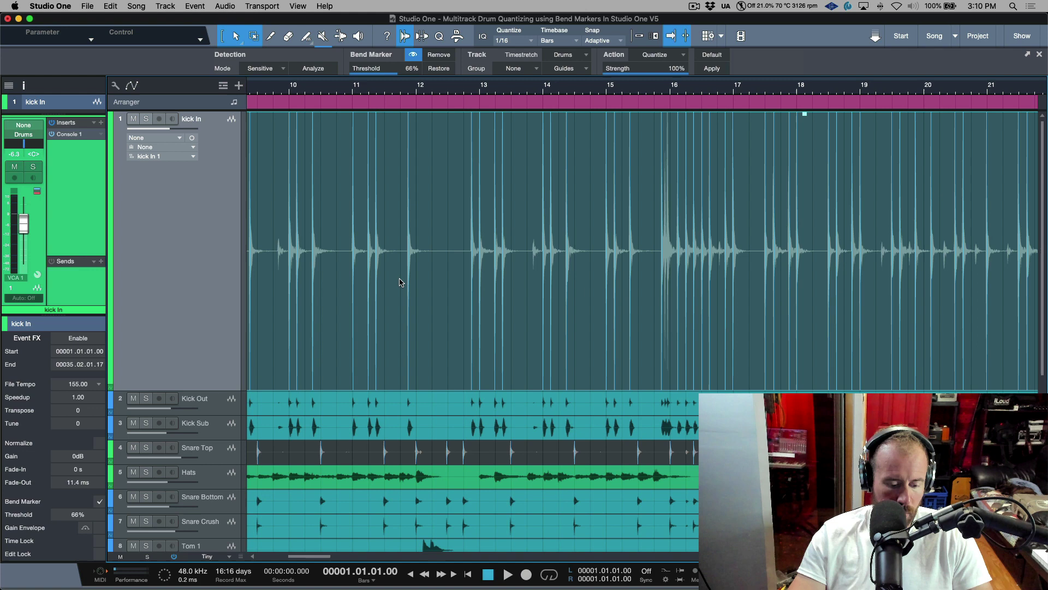
key("z")
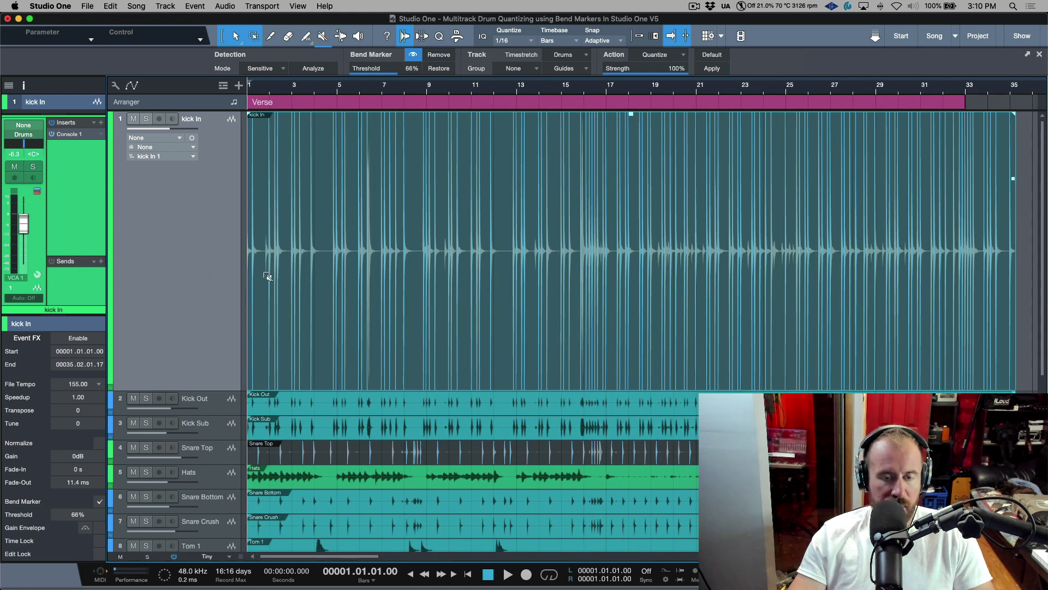
key("shift+z")
left_click(227, 194)
left_click(345, 199)
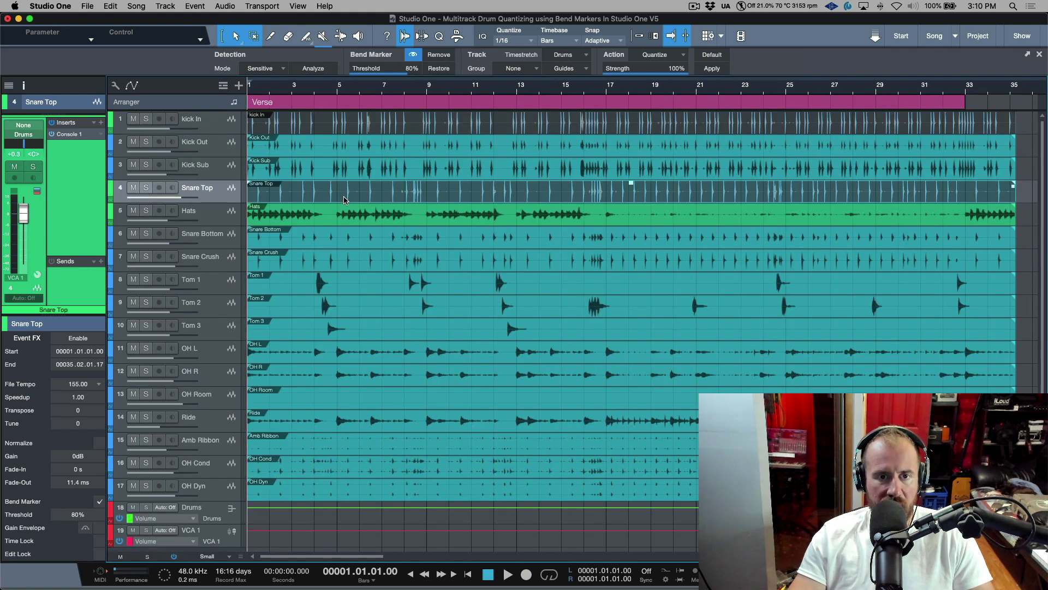
key("z")
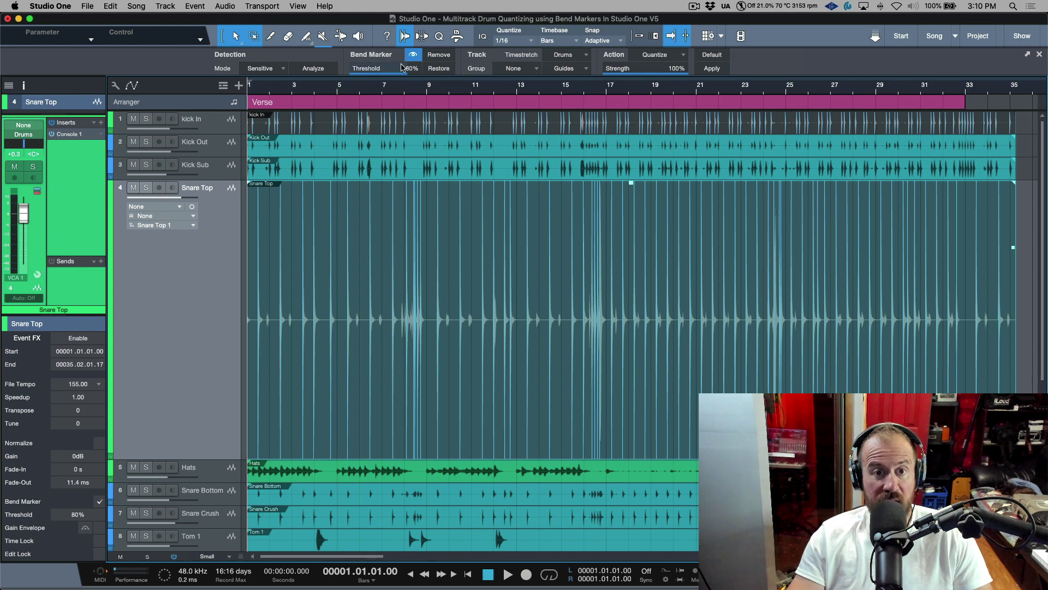
left_click_drag(400, 71, 409, 79)
key("super+z")
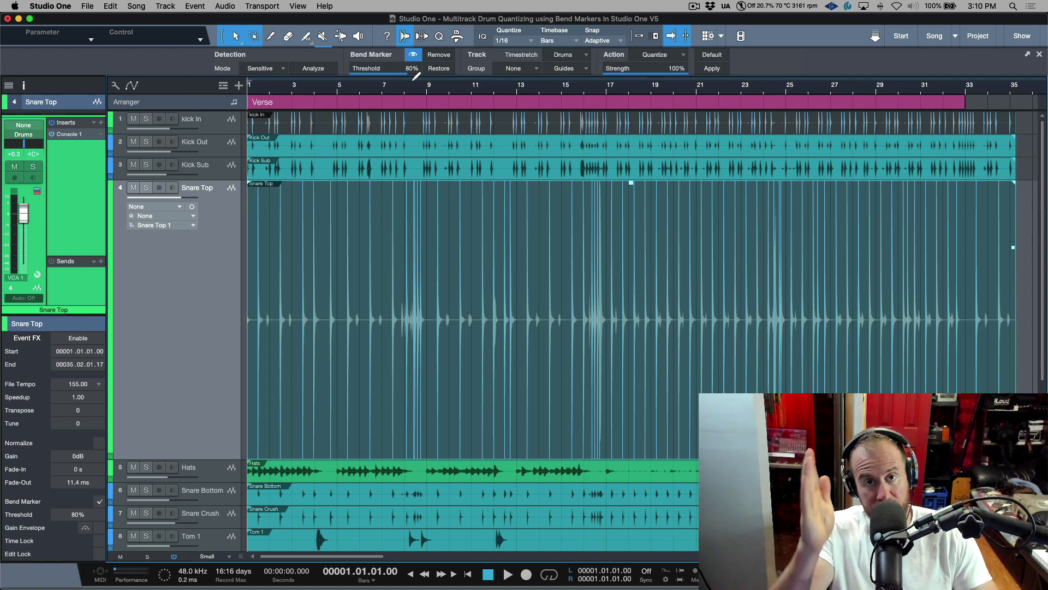
key("z")
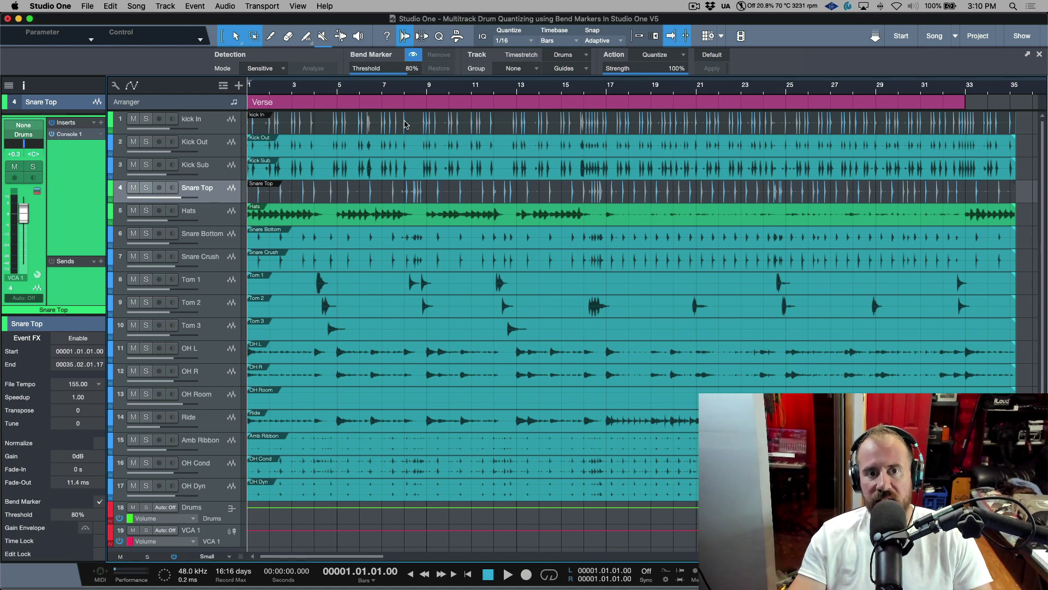
Group the tracks from kick In through OH Dyn into a group named 'DRUMS EDITING'
left_click(228, 127)
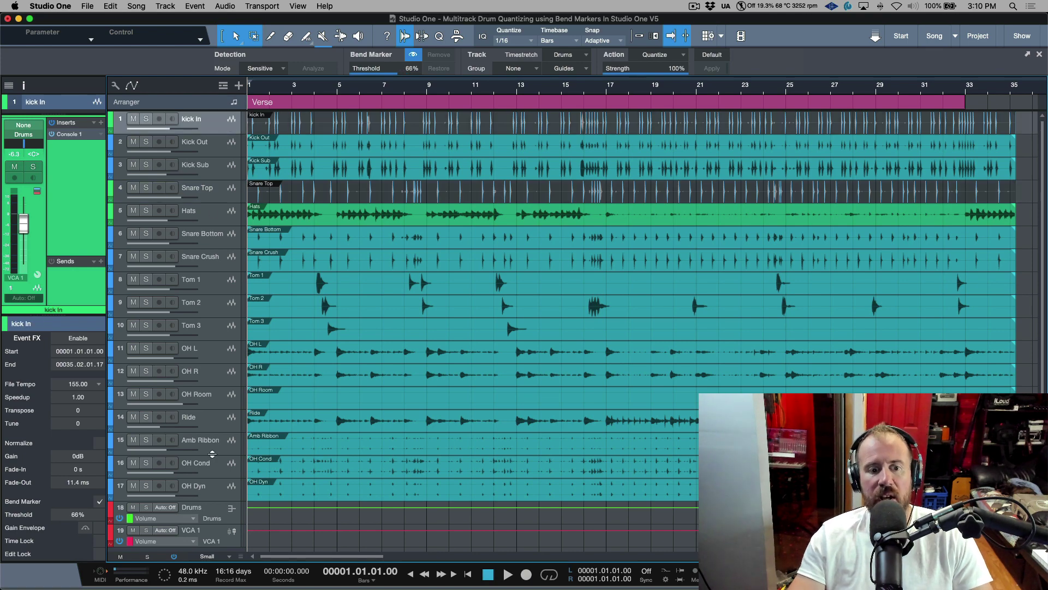
left_click(217, 493, "shift")
key("super+g")
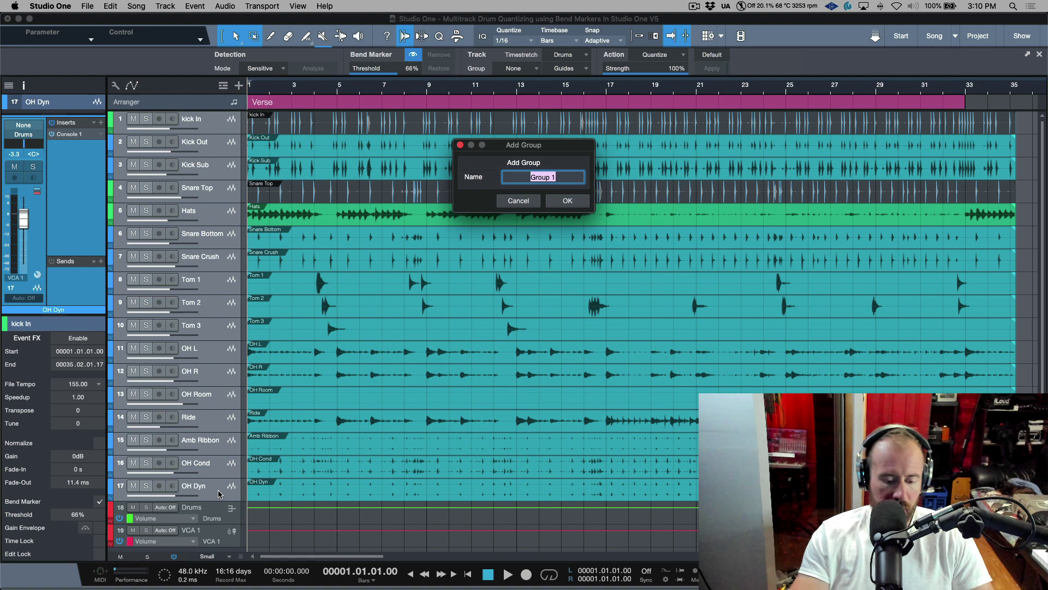
type("DRUMS EDITING")
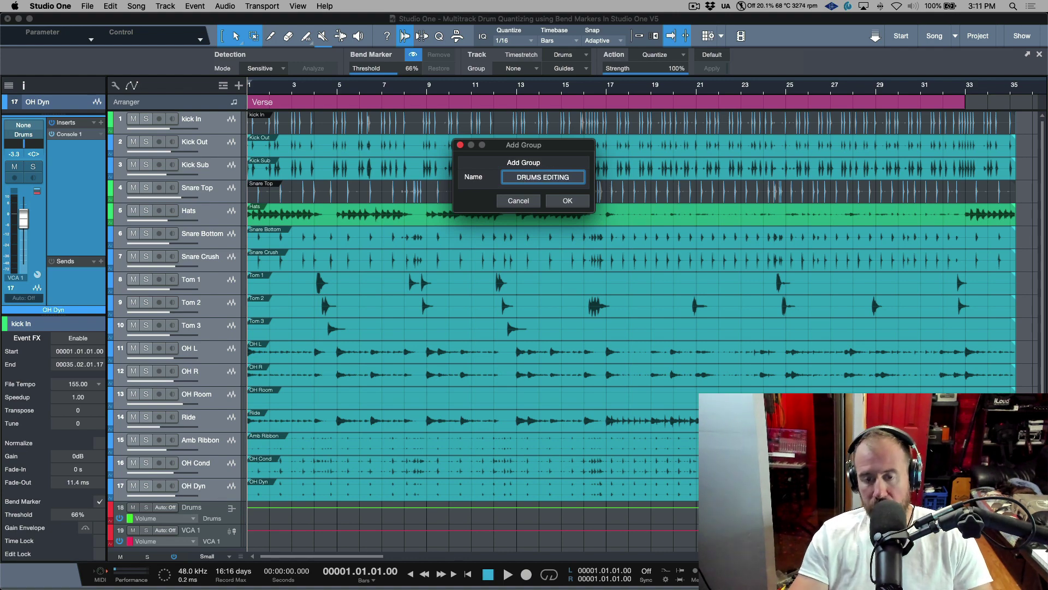
key("Return")
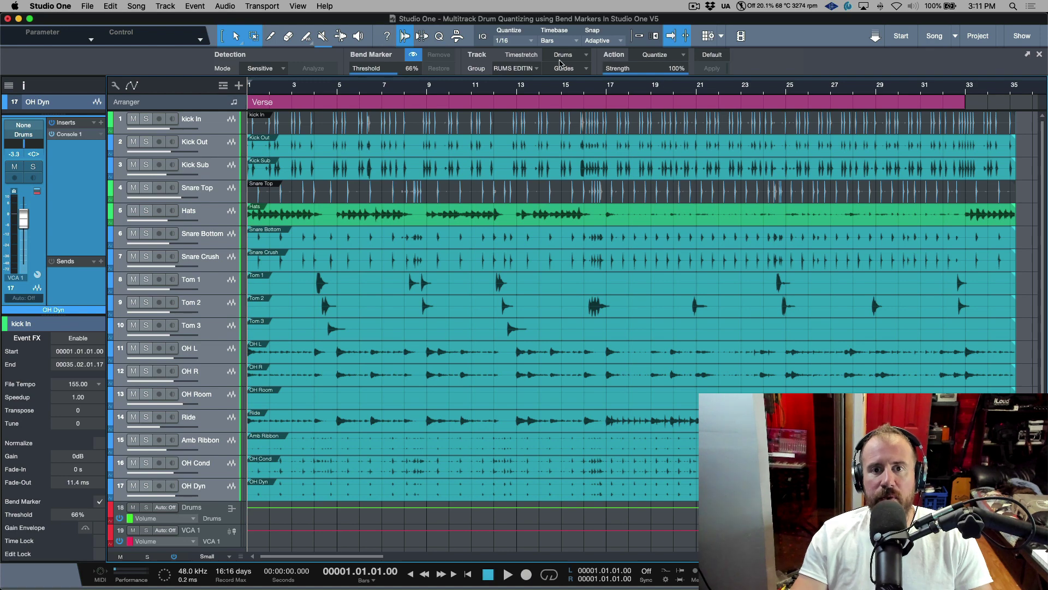
left_click(405, 36)
left_click(405, 37)
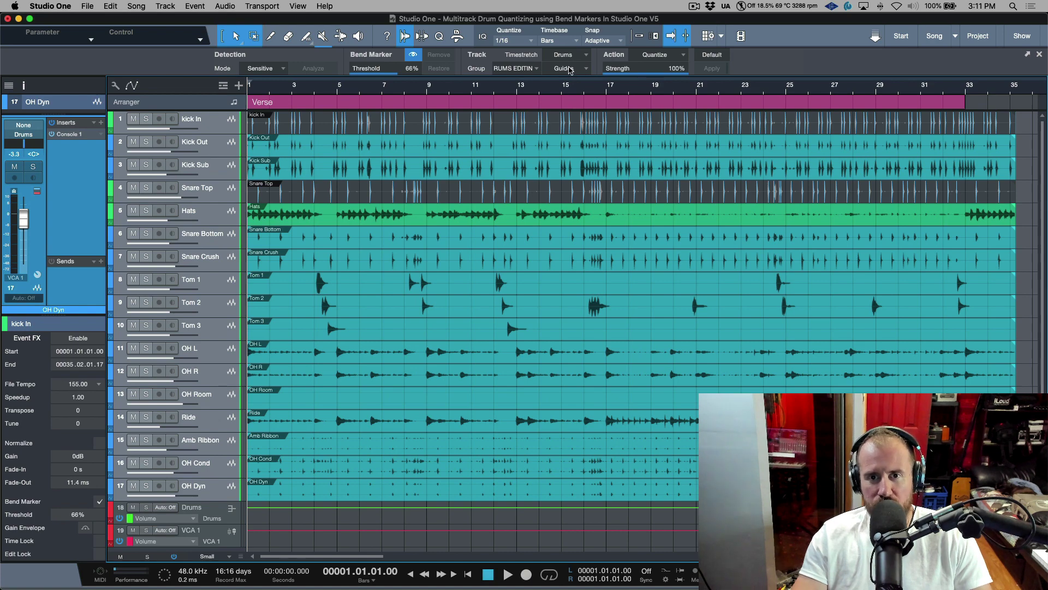
Set kick In as a bend-detection guide track and make Kick Out the active track
left_click(586, 70)
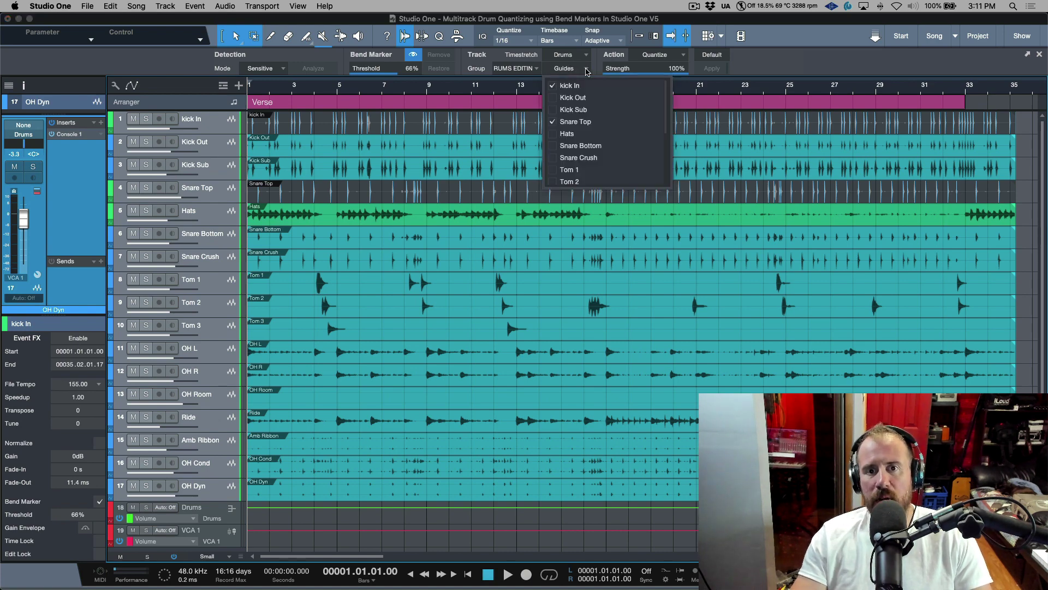
left_click(555, 99)
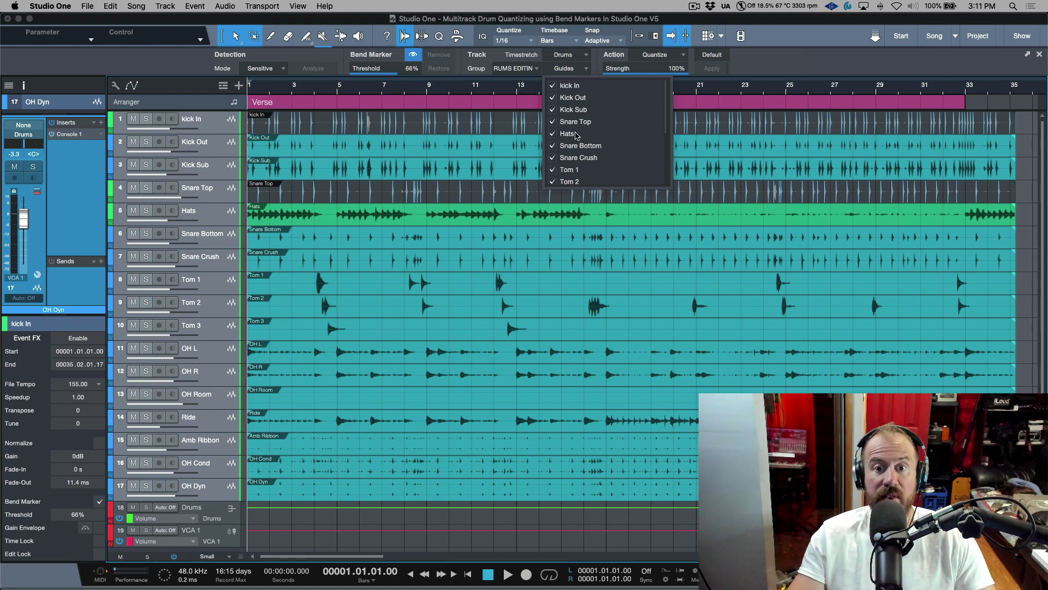
scroll(553, 93, "down", 1)
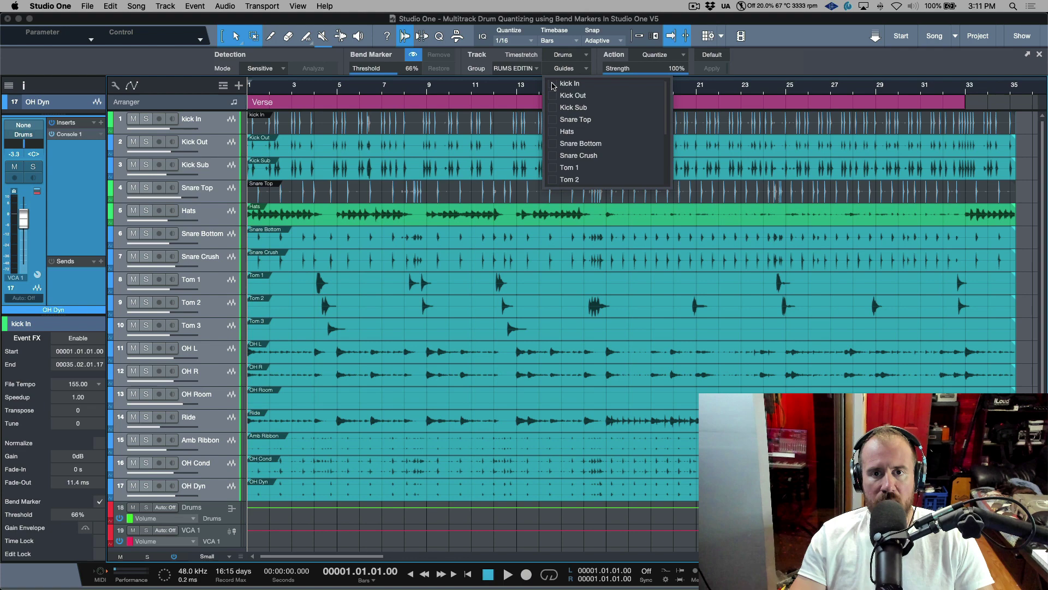
left_click(553, 83)
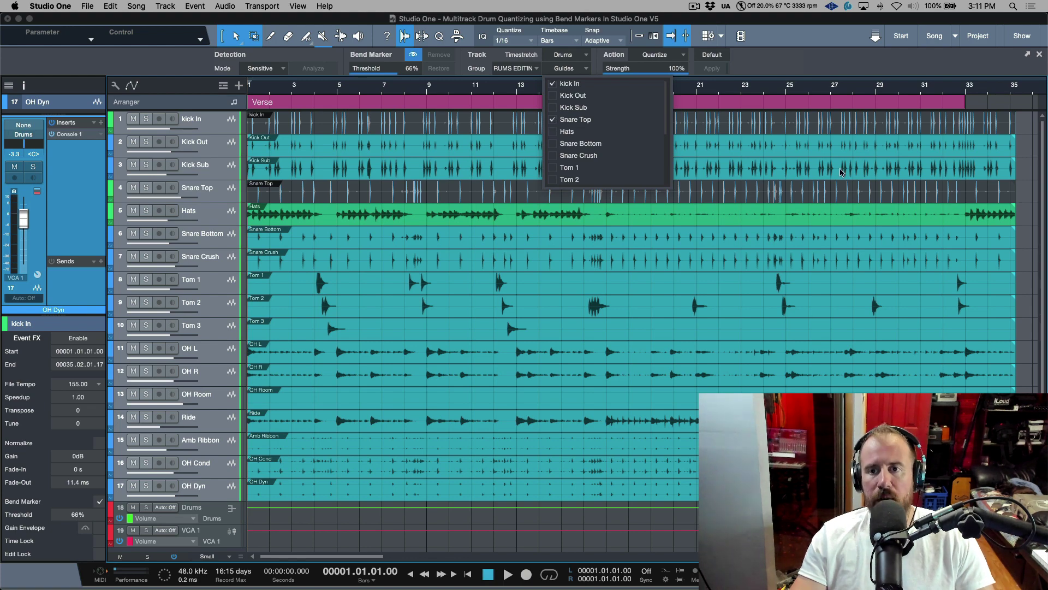
left_click(843, 197)
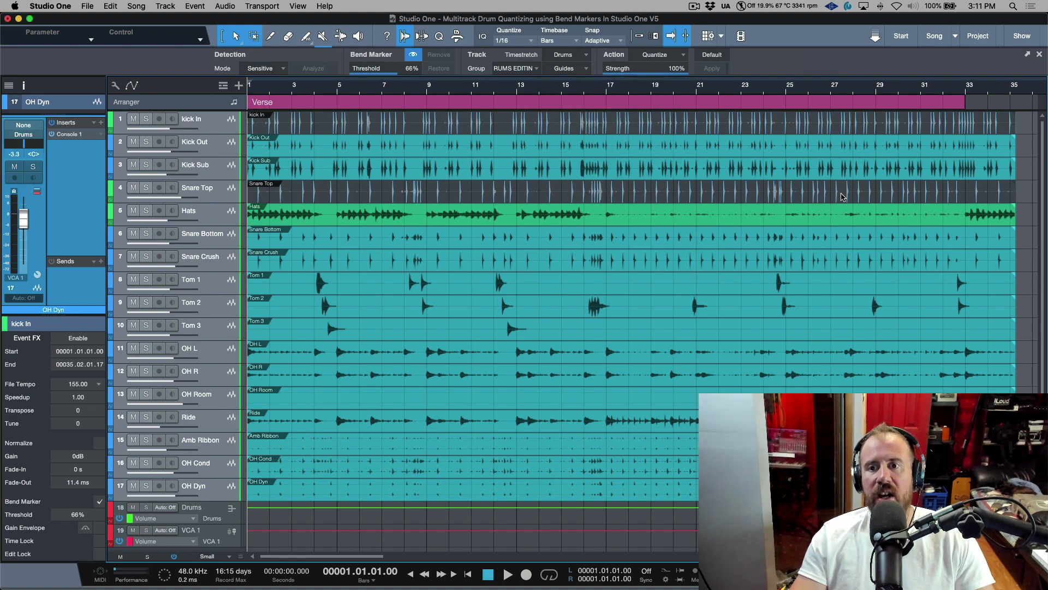
left_click(855, 156)
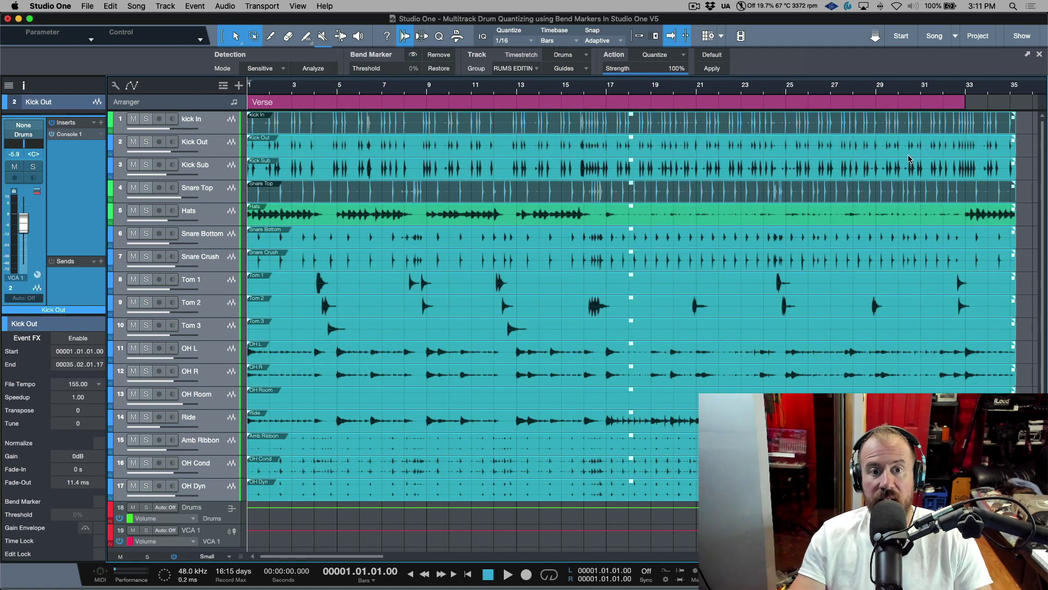
Show bend markers on the grouped drum events and hide the Inspector
left_click(413, 56)
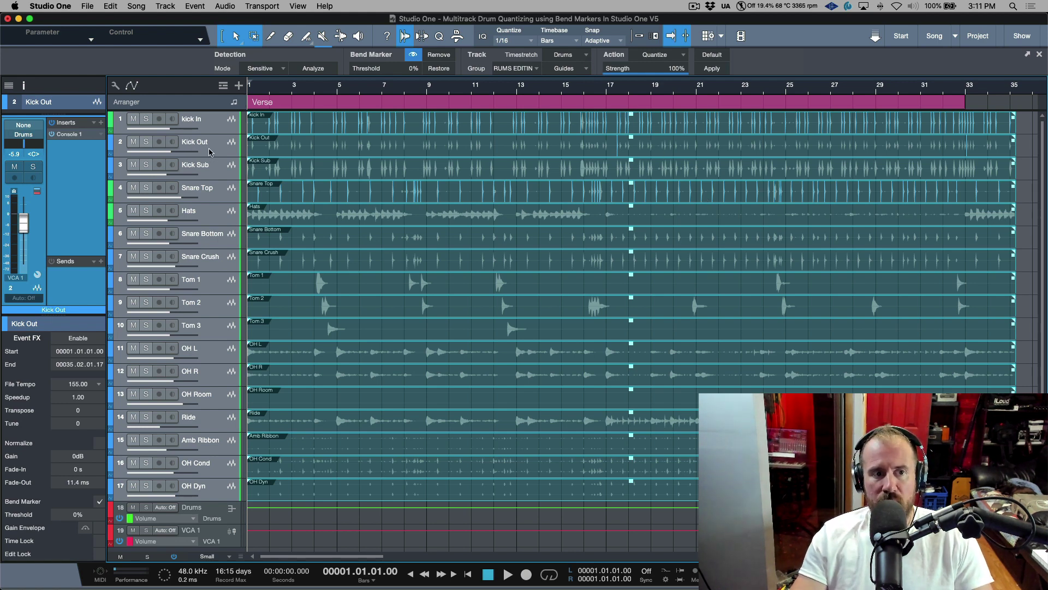
left_click(23, 85)
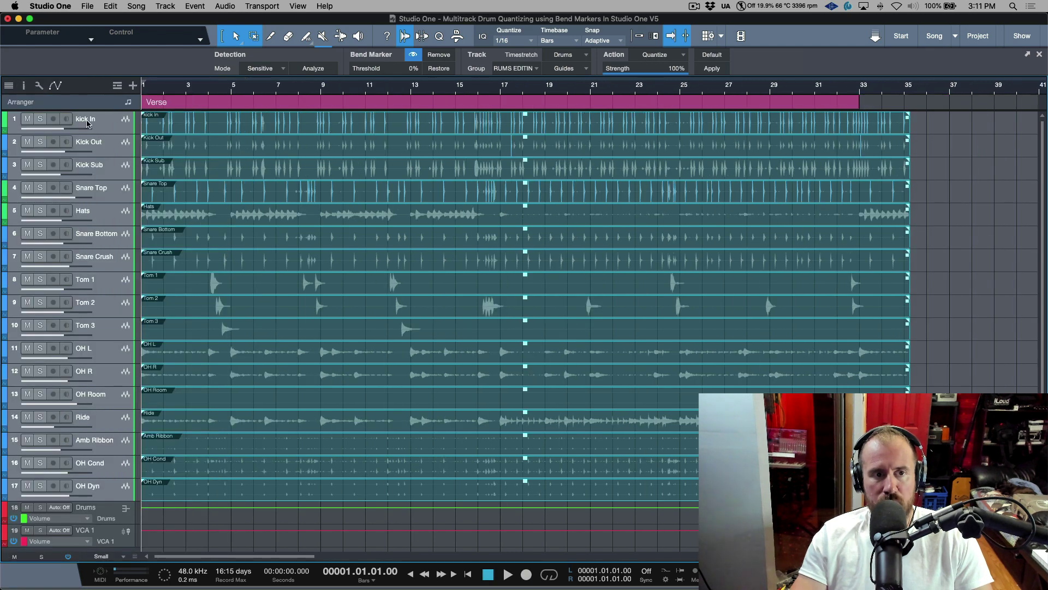
Reopen the Inspector's track settings and step through the drum tracks confirming Timestretch is Drums
left_click(24, 85)
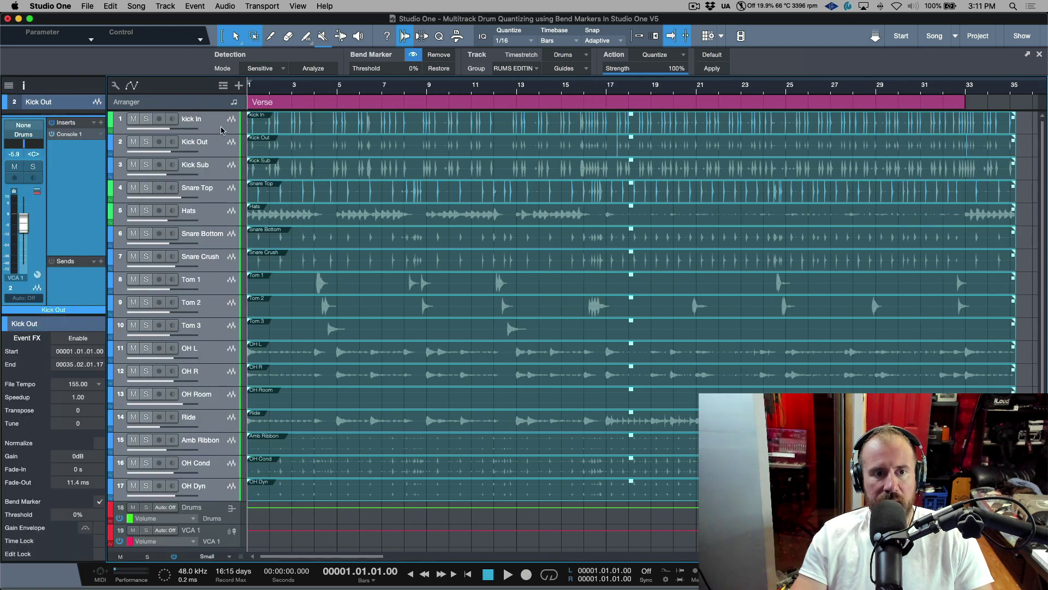
left_click(222, 129)
left_click(51, 113)
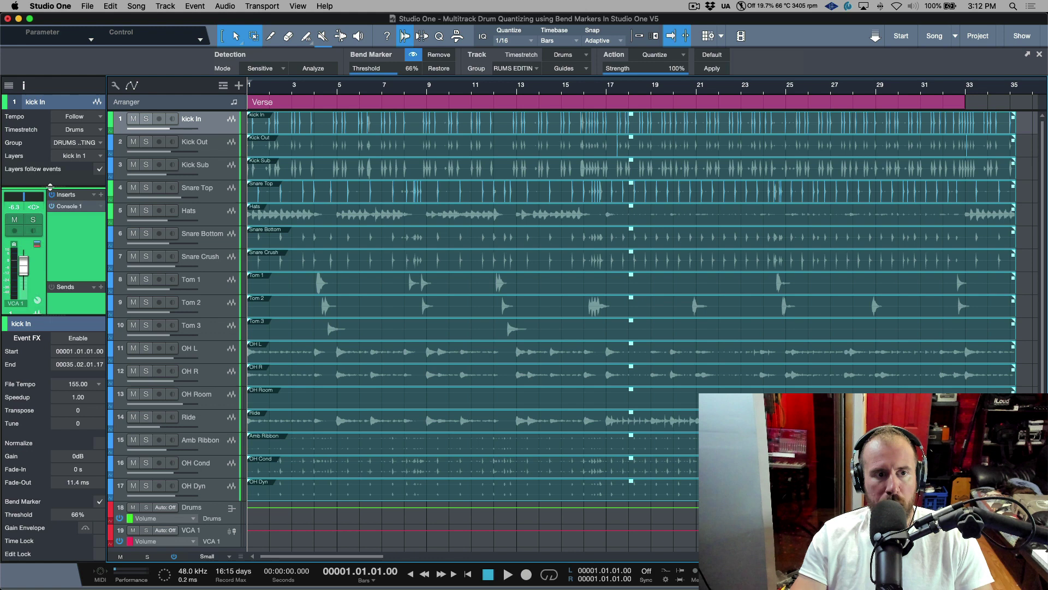
left_click(221, 149)
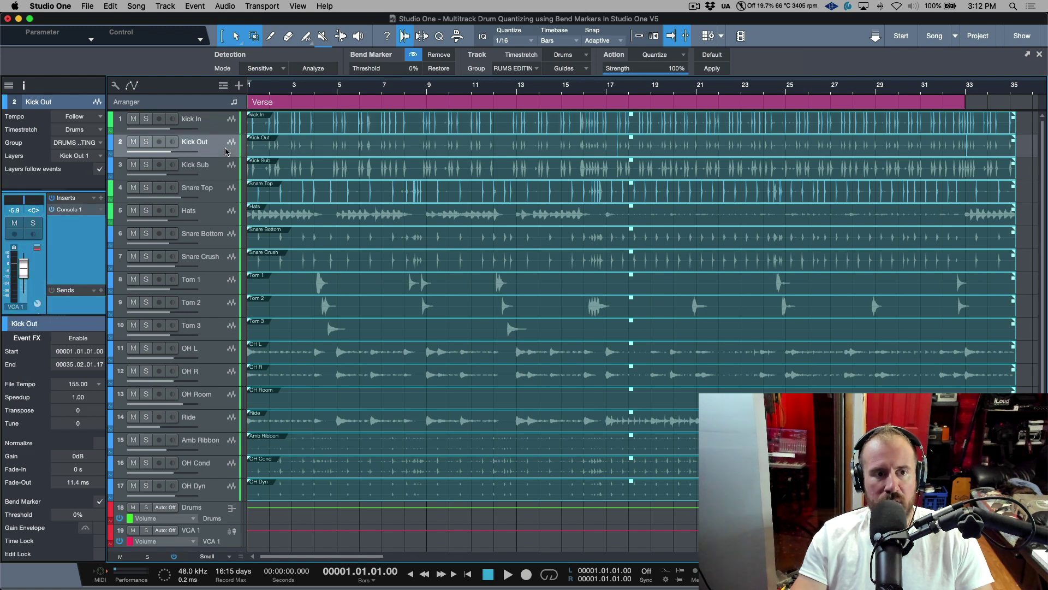
key("Down")
key("Down")
key("Down")
key("Down")
key("Down")
key("Down")
key("Down")
key("Down")
key("Down")
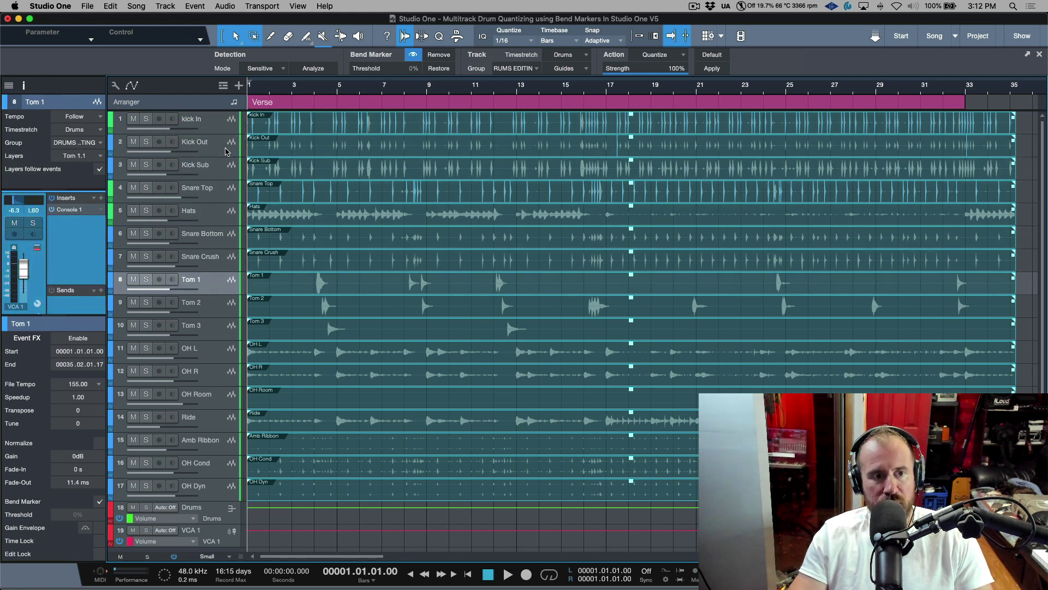
key("Down")
key("Down")
key("Down")
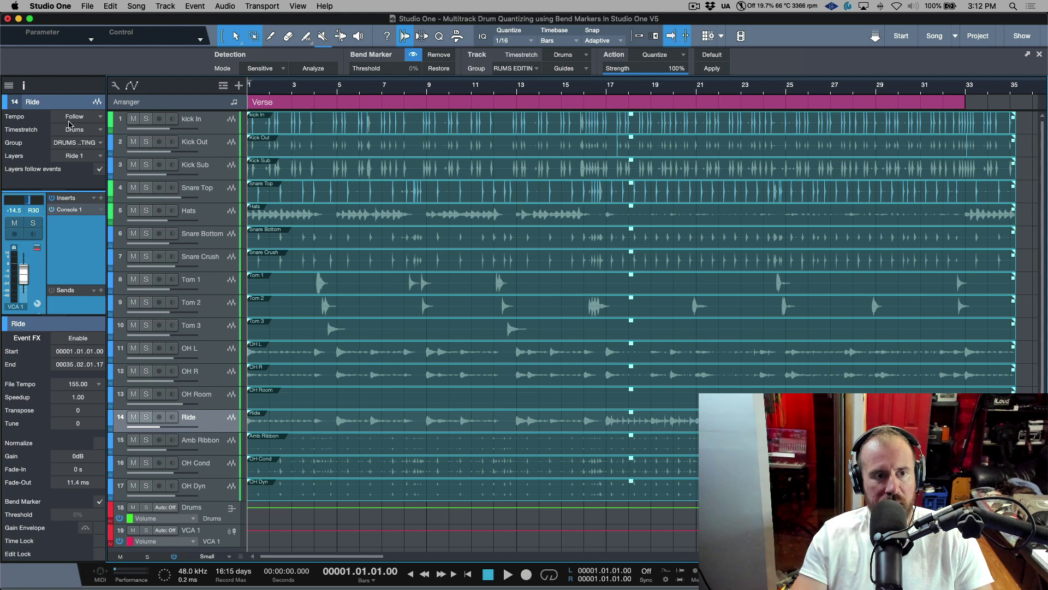
left_click(81, 131)
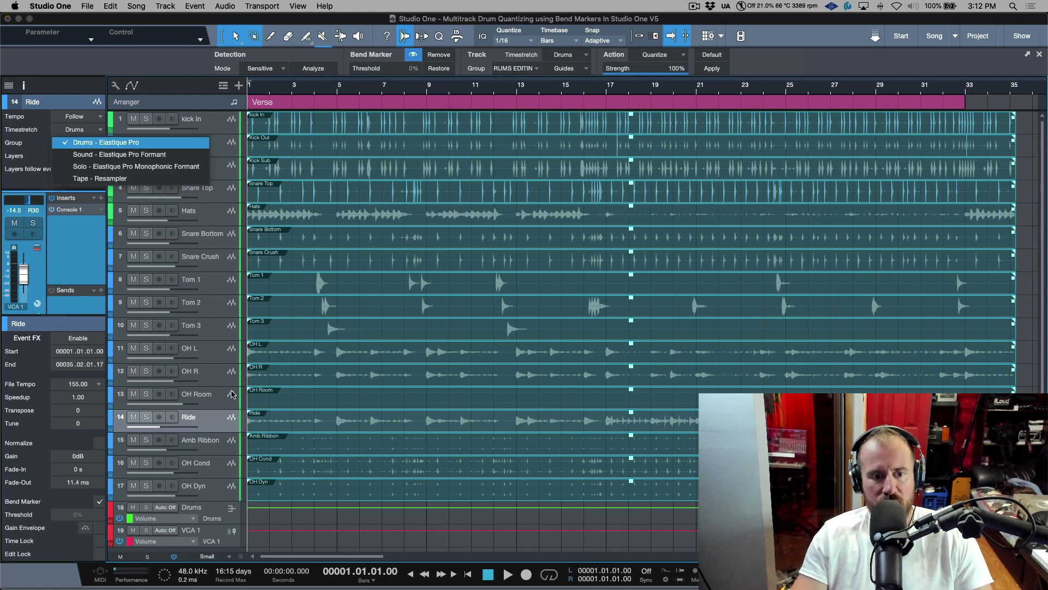
key("Escape")
key("Down")
key("Down")
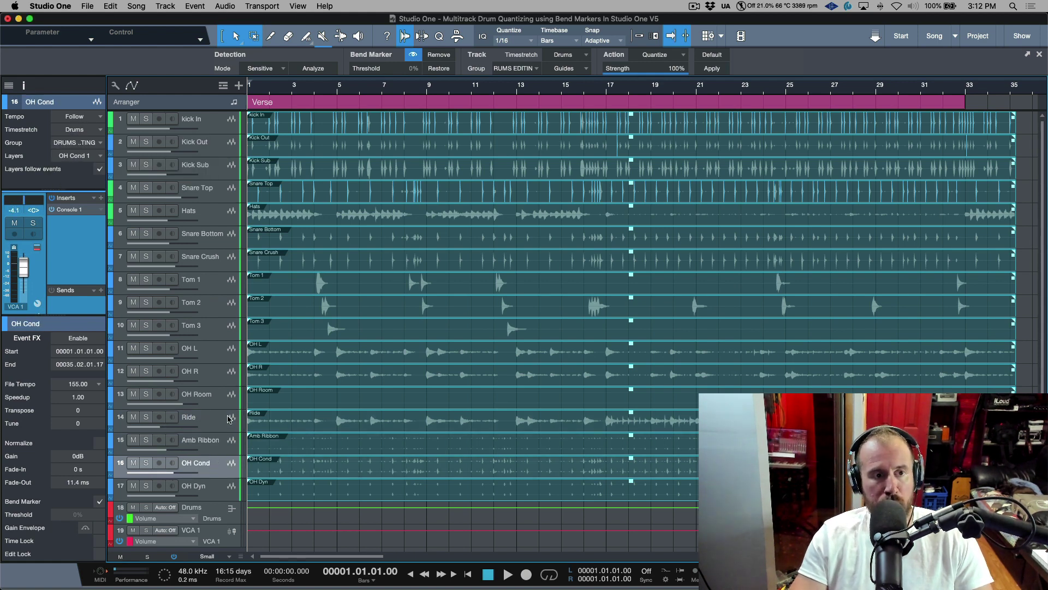
key("Down")
key("Down")
Select all events and return the track selection to kick In
key("ctrl+a")
key("Up")
key("Up")
key("Up")
key("Up")
key("Up")
key("Up")
key("Up")
key("Up")
key("Up")
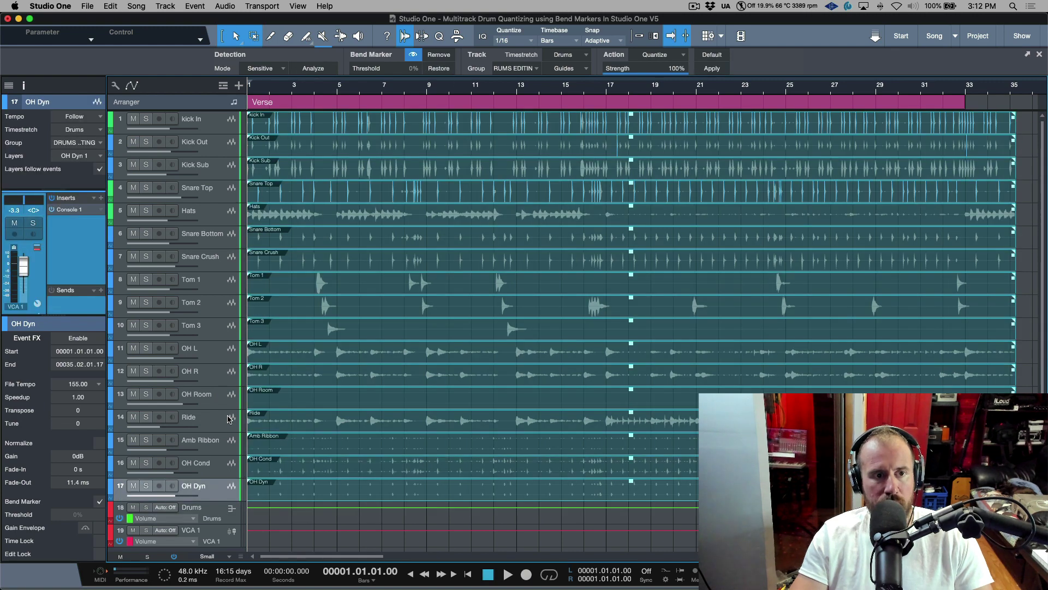
key("Up")
key("Up")
key("Up")
key("Up")
key("Up")
key("Up")
key("Up")
key("Up")
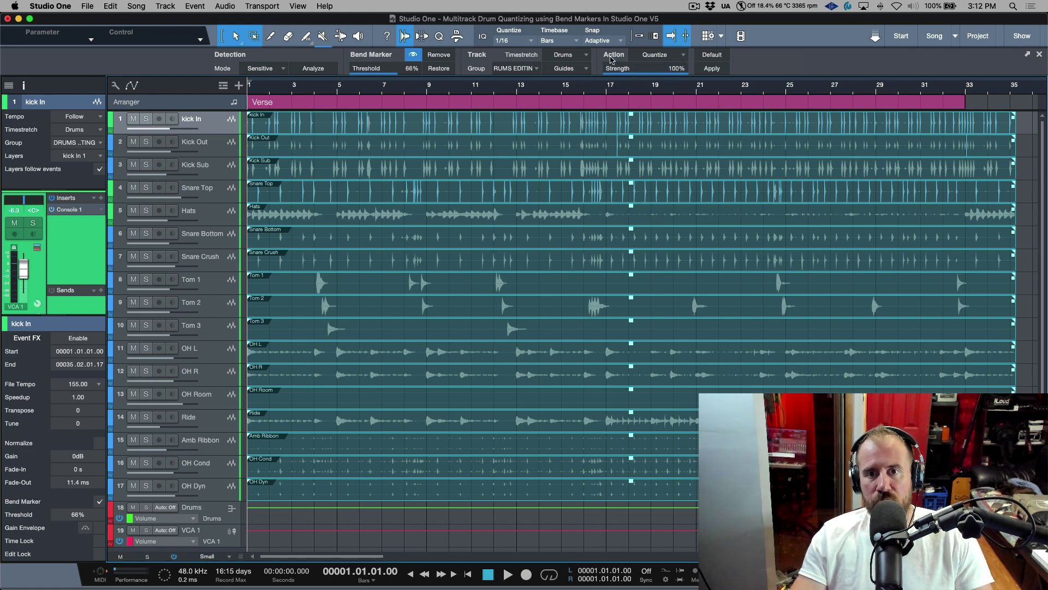
Set the Audio Bend action to Quantize and apply it to the drum transients
left_click(665, 59)
left_click(658, 80)
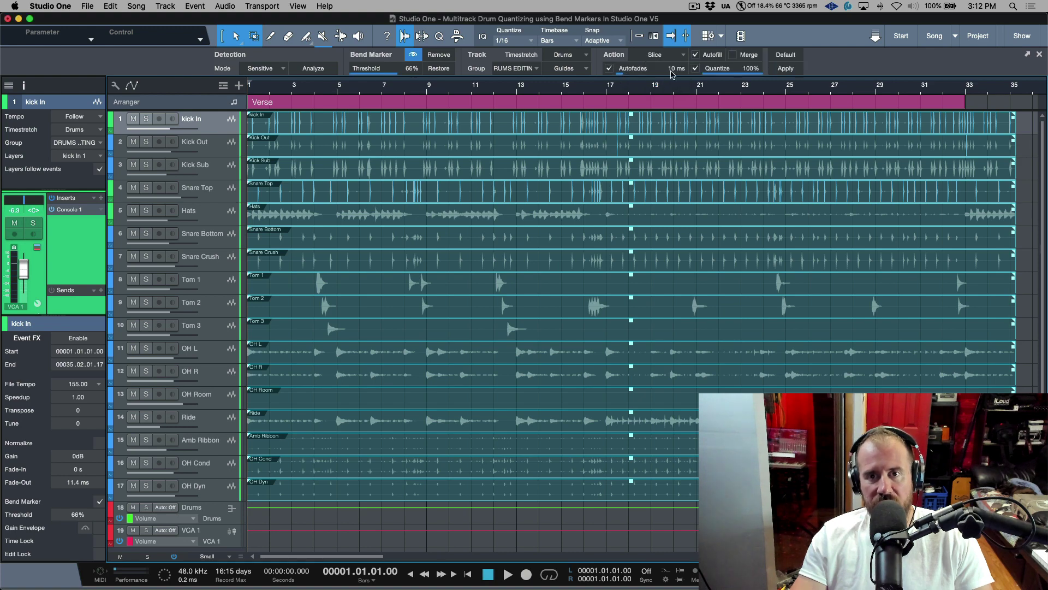
left_click(675, 56)
left_click(666, 68)
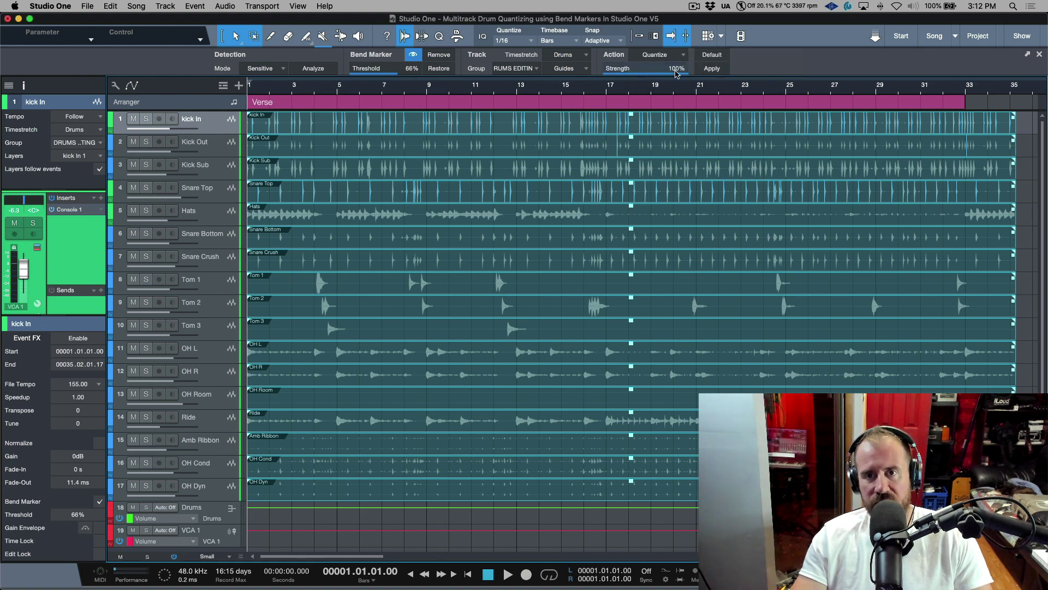
left_click(712, 69)
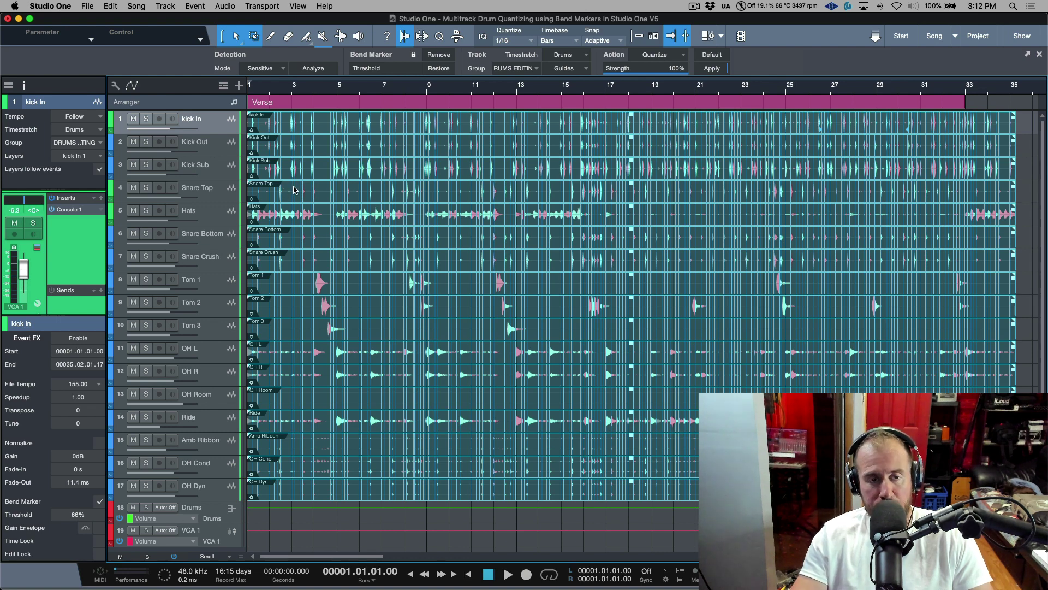
Play back the quantized drums, then stop and return to the start
key("space")
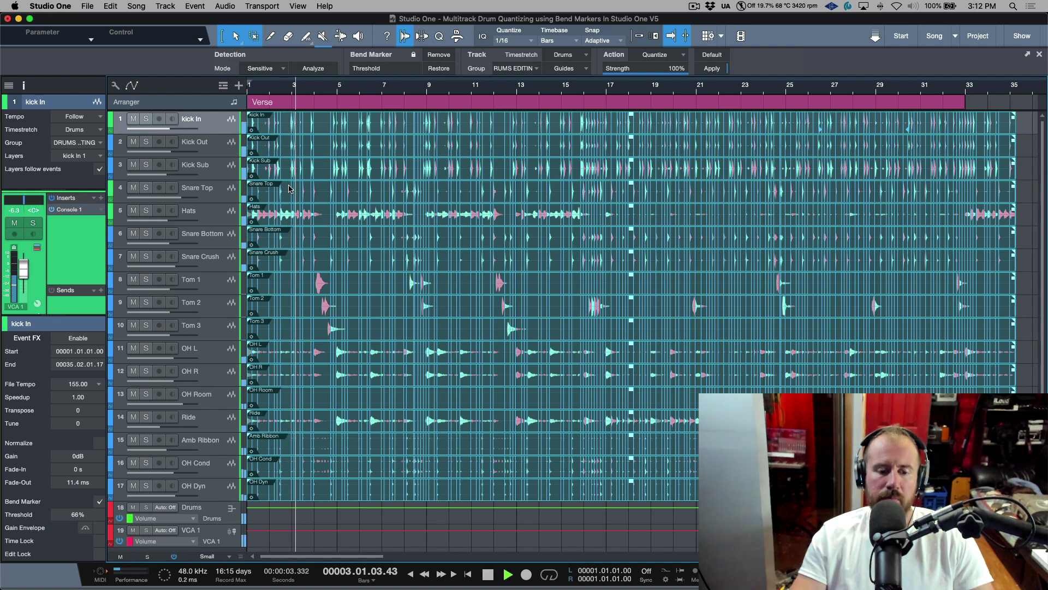
key("space")
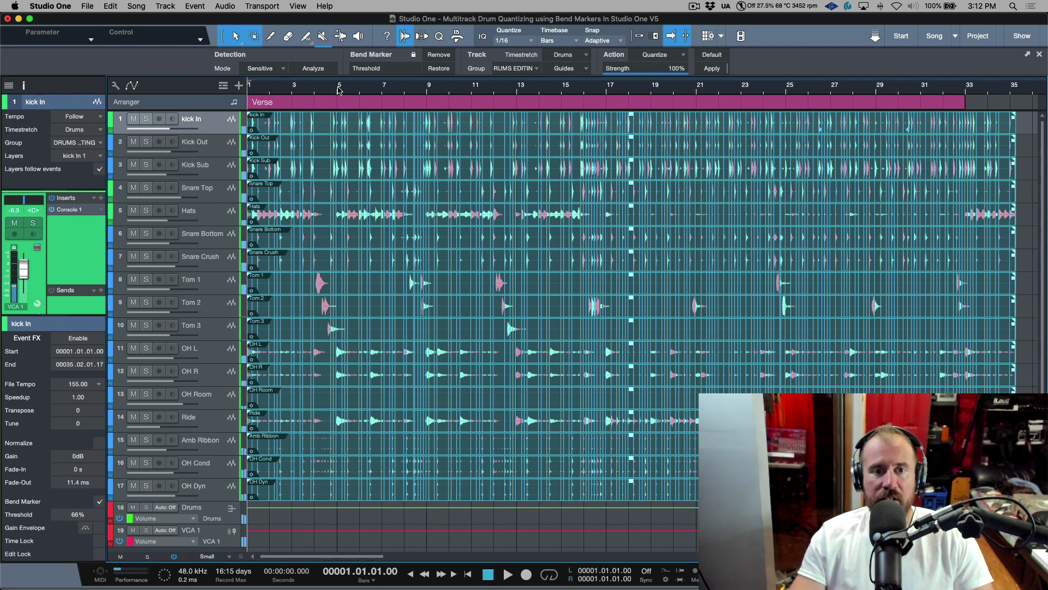
scroll(338, 90, "up", 5)
scroll(339, 90, "up", 4)
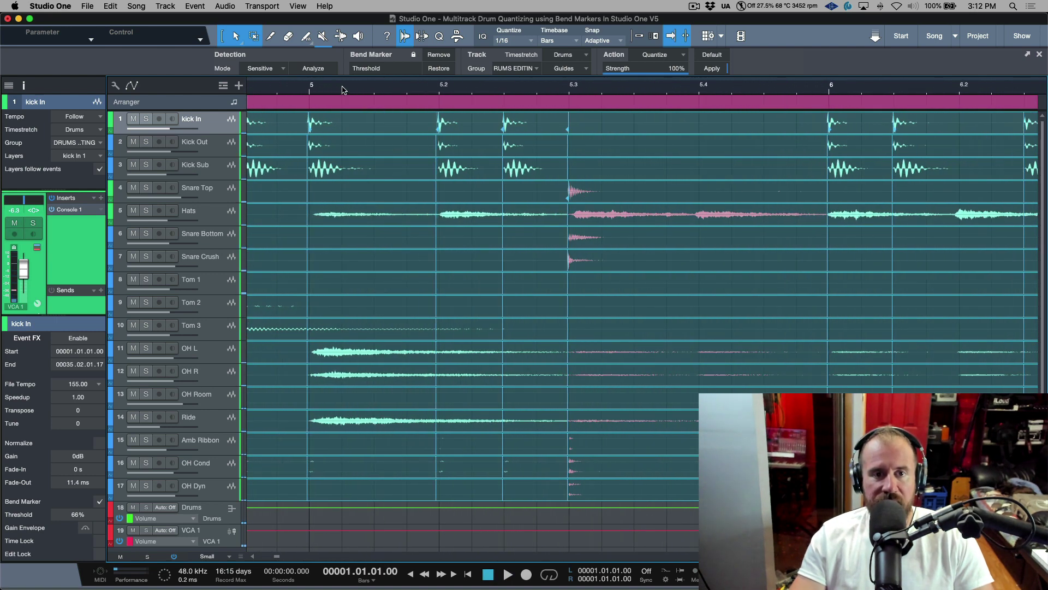
Move the song position from bar 5 to bar 16 and scroll through the quantized hits
left_click(311, 89)
key("KP_Add")
key("KP_Add")
key("KP_Add")
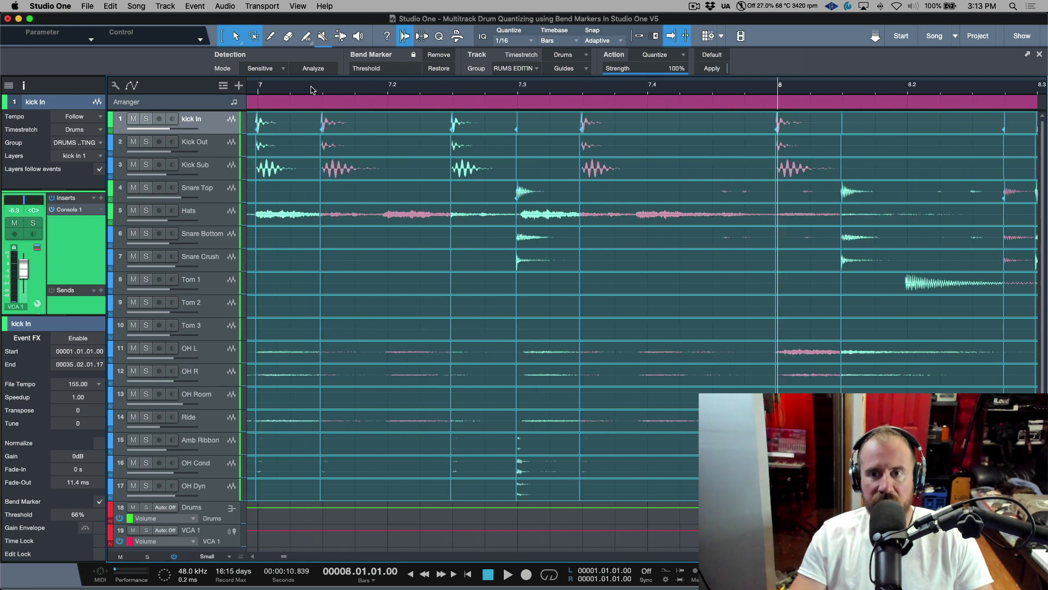
key("KP_Add")
key("KP_Add")
key("KP_Add")
key("KP_Add")
key("KP_Add")
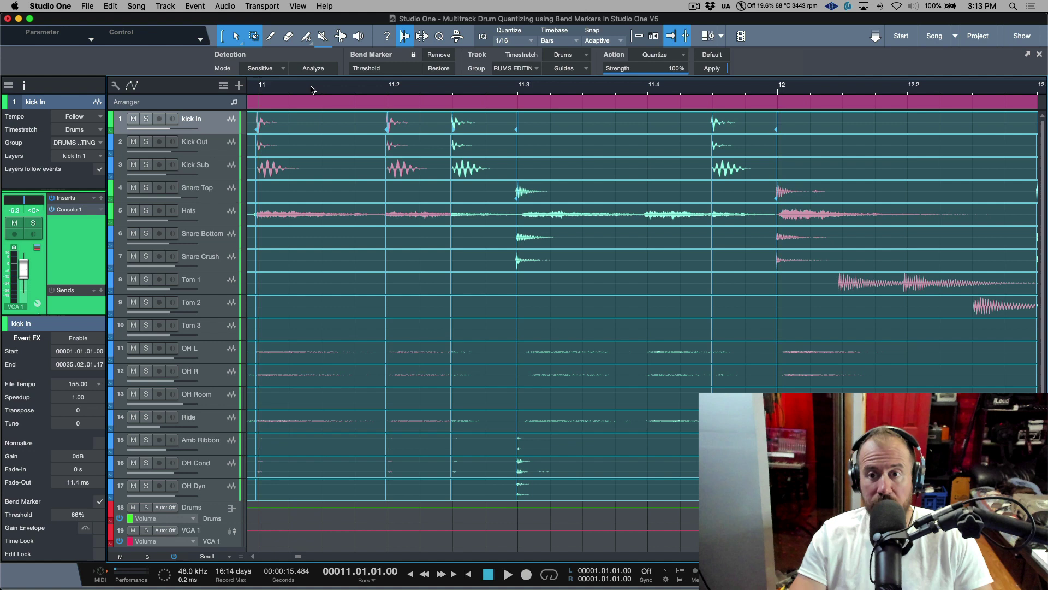
key("KP_Add")
key("KP_Add")
key("KP_Add")
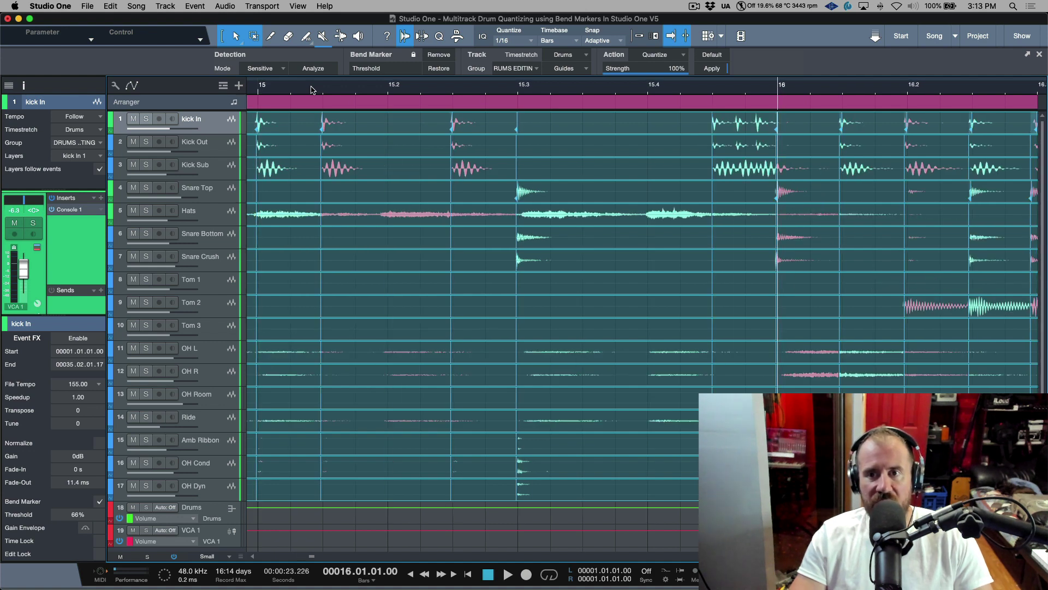
key("KP_Add")
key("KP_Add")
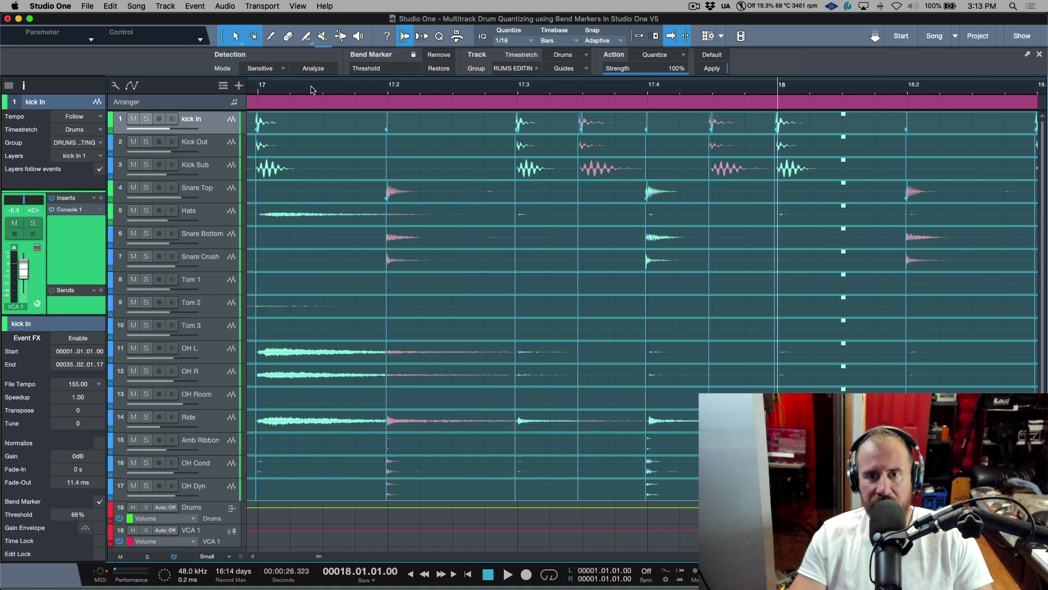
scroll(502, 199, "left", 10)
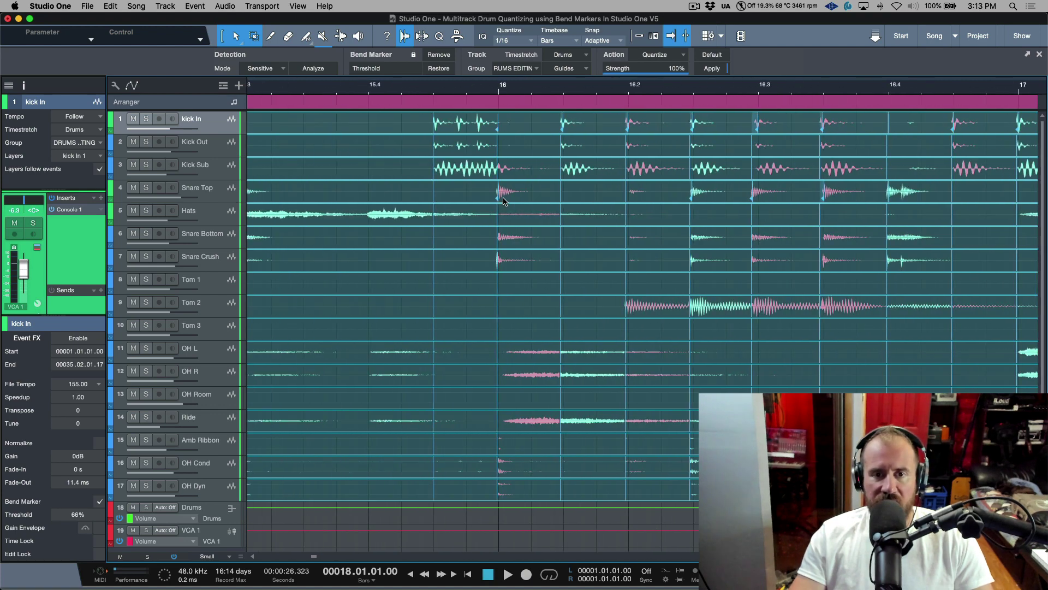
scroll(502, 200, "left", 12)
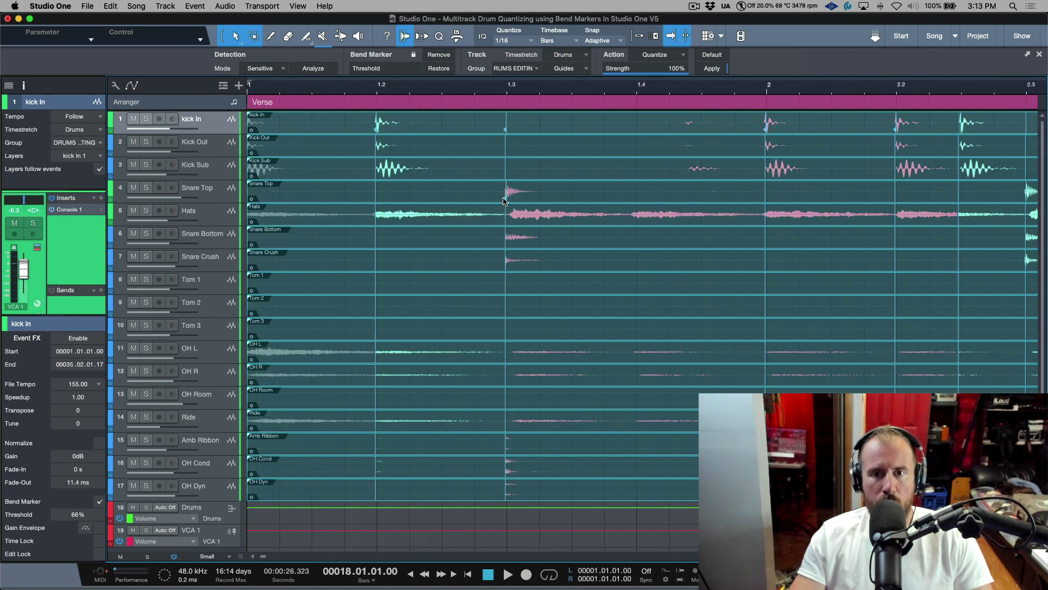
scroll(503, 200, "right", 3)
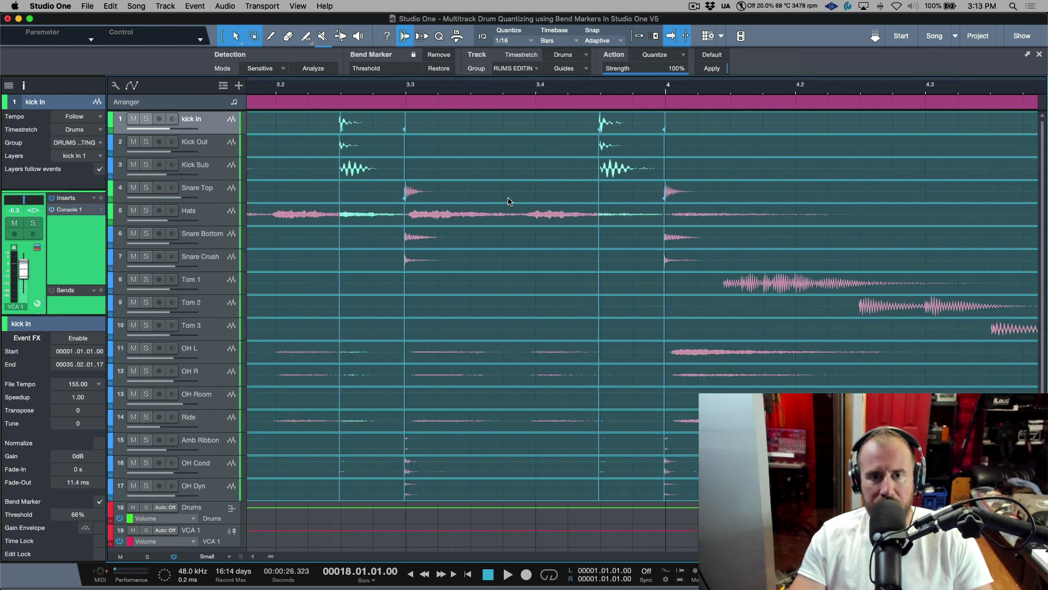
scroll(497, 168, "right", 3)
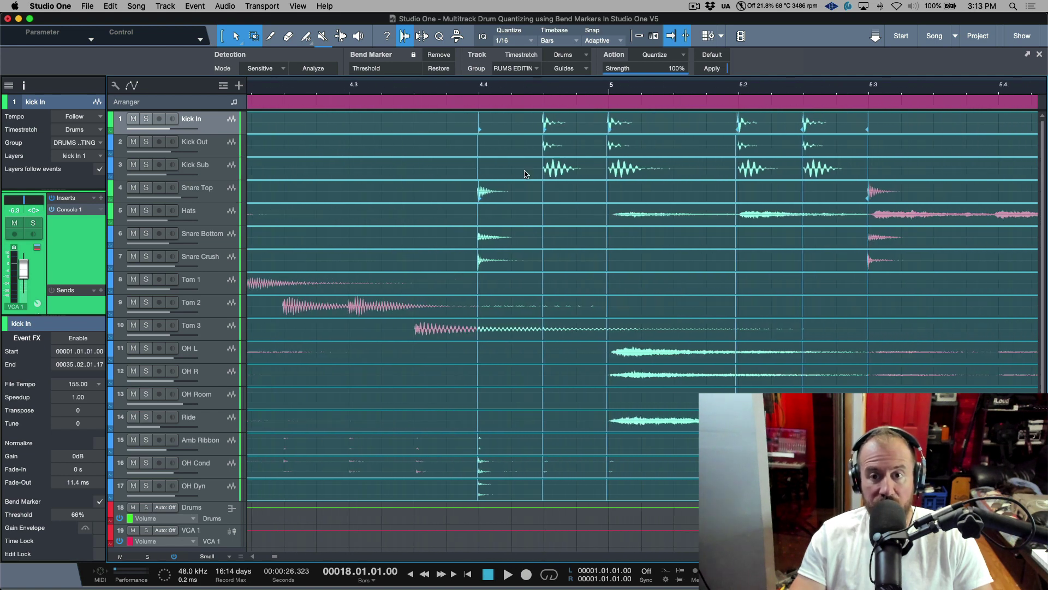
scroll(518, 175, "right", 4)
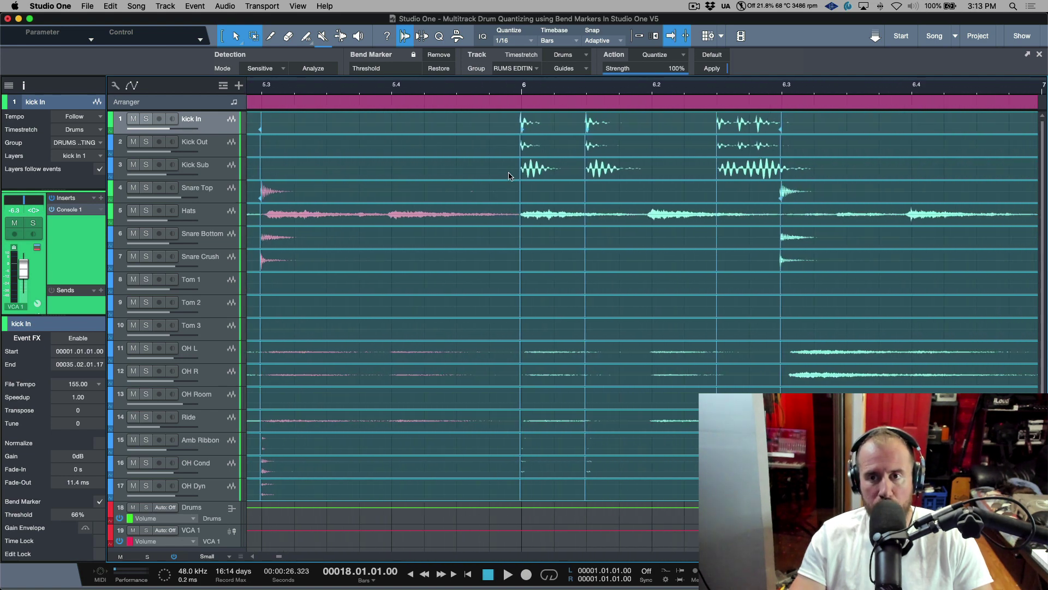
scroll(509, 175, "right", 2)
scroll(748, 142, "right", 1)
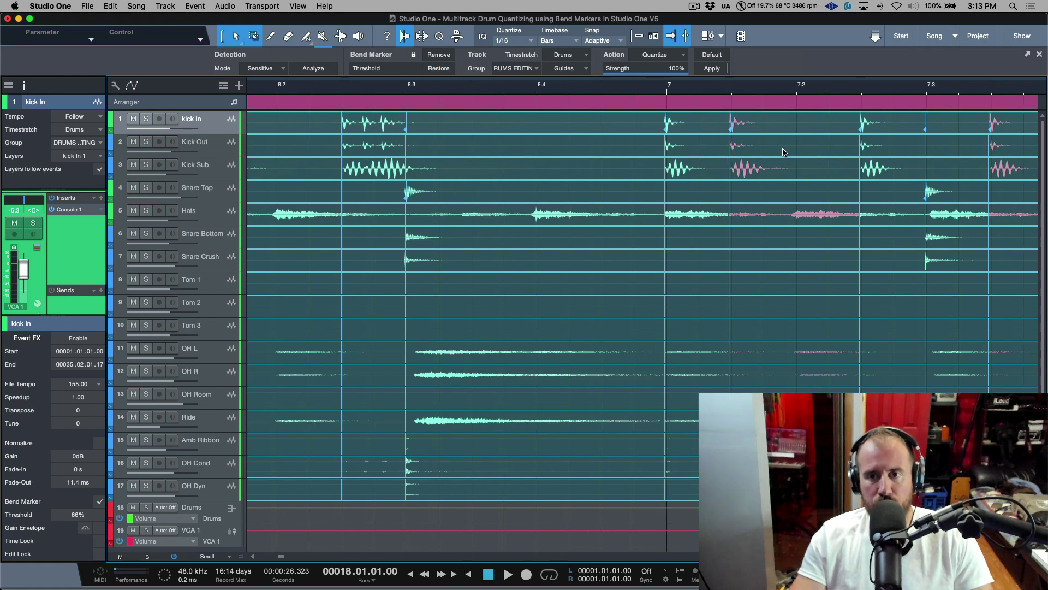
Select Kick Out and scroll through bars 7–9 to examine the kick hit at bar 9
key("Down")
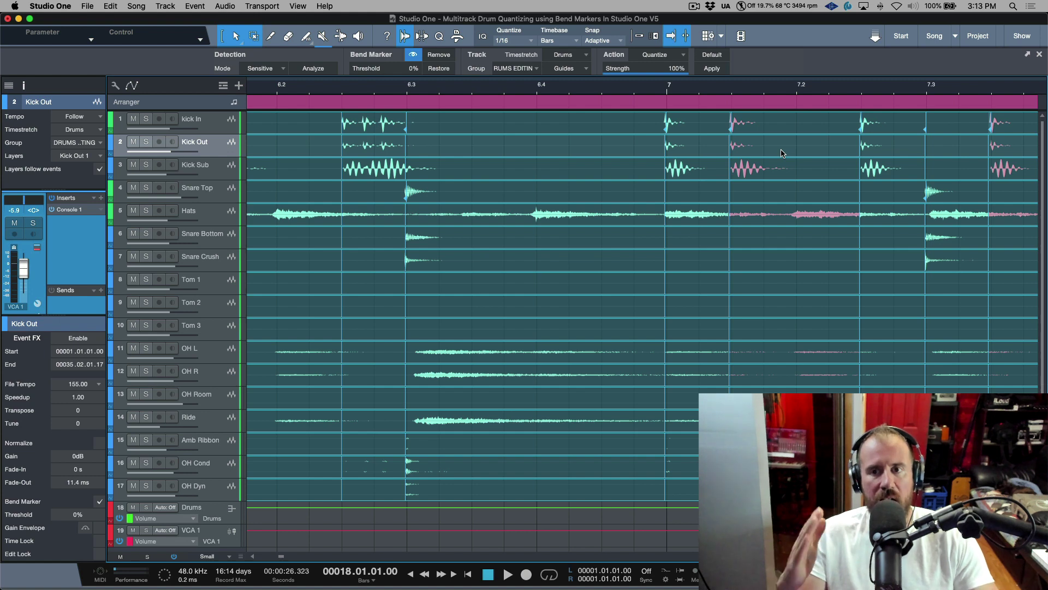
scroll(733, 178, "right", 2)
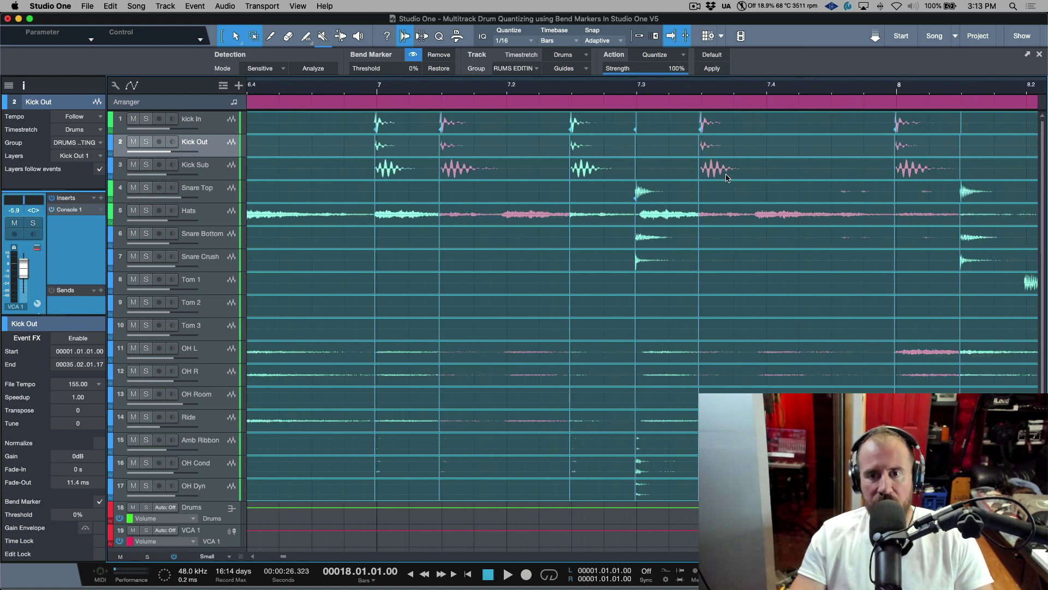
scroll(676, 168, "right", 3)
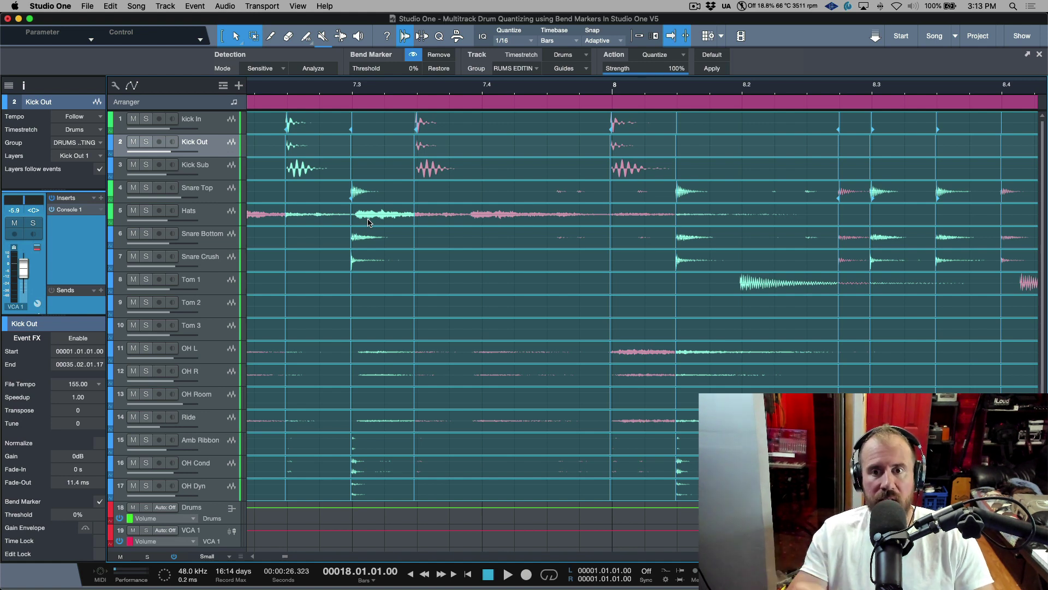
scroll(692, 242, "right", 5)
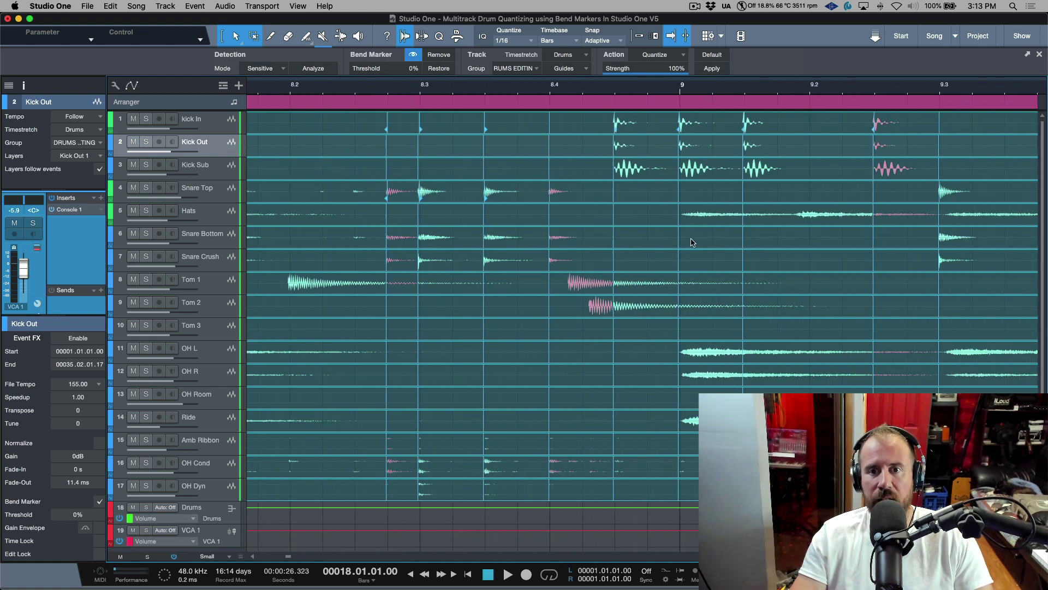
scroll(677, 159, "right", 4)
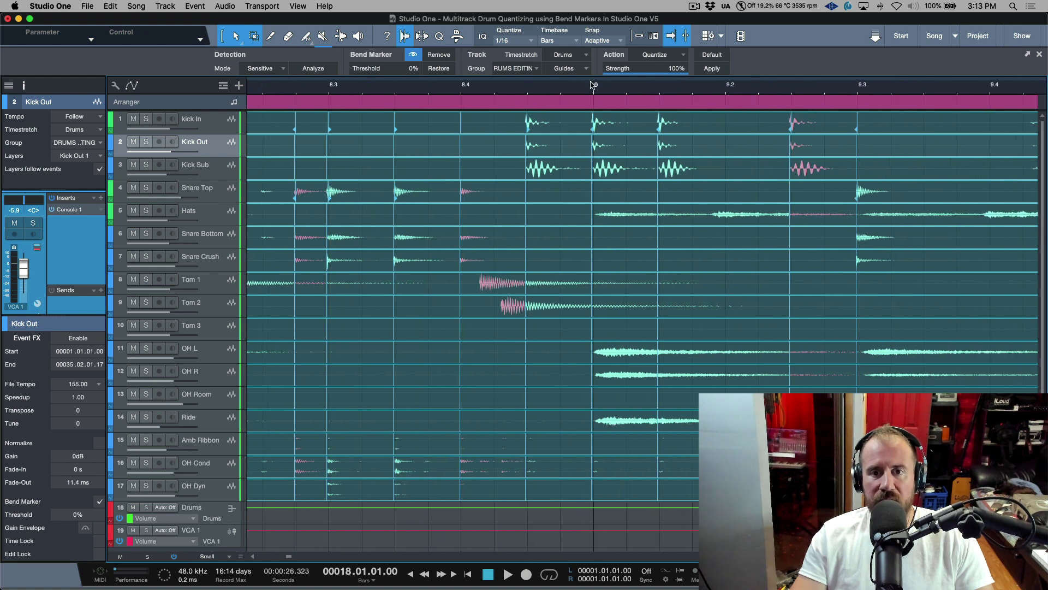
scroll(593, 84, "up", 5)
scroll(601, 130, "right", 2)
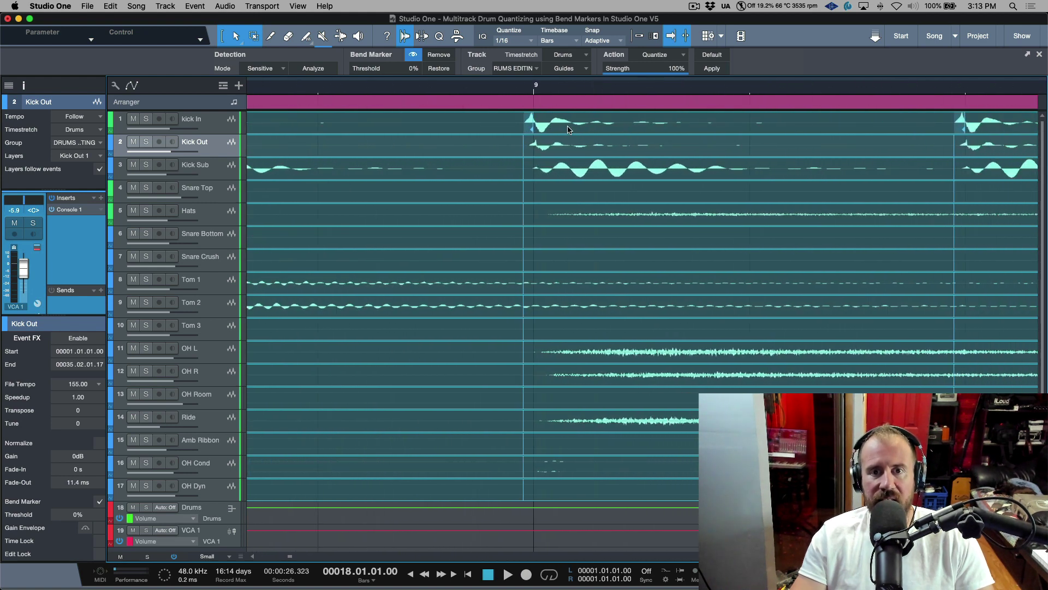
scroll(541, 136, "right", 3)
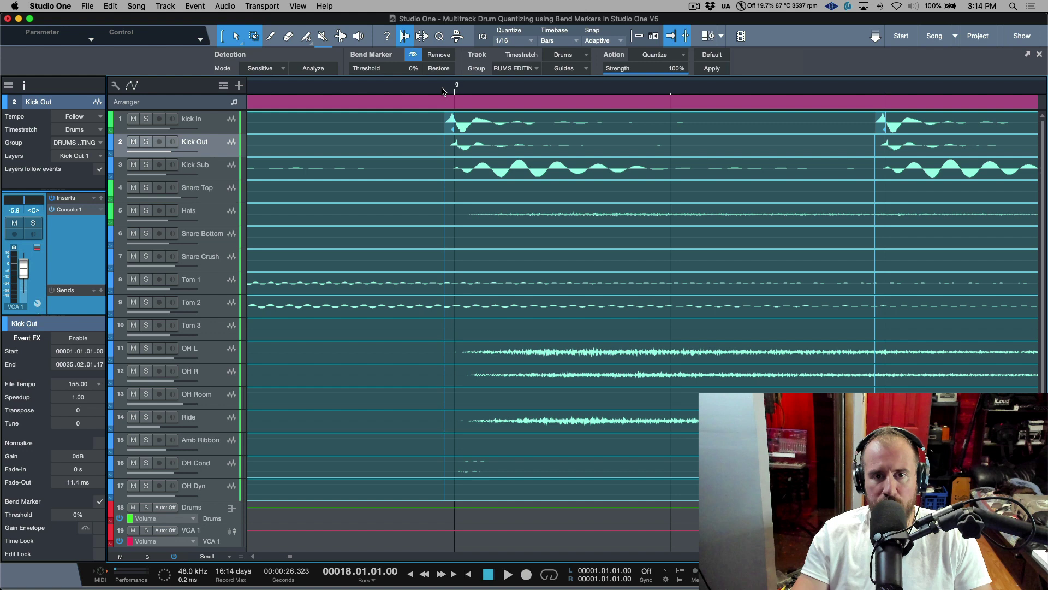
With the Bend Tool, drag kick In's bend marker at bar 9 onto the grid line
left_click_drag(445, 87, 446, 104)
scroll(465, 141, "down", 1)
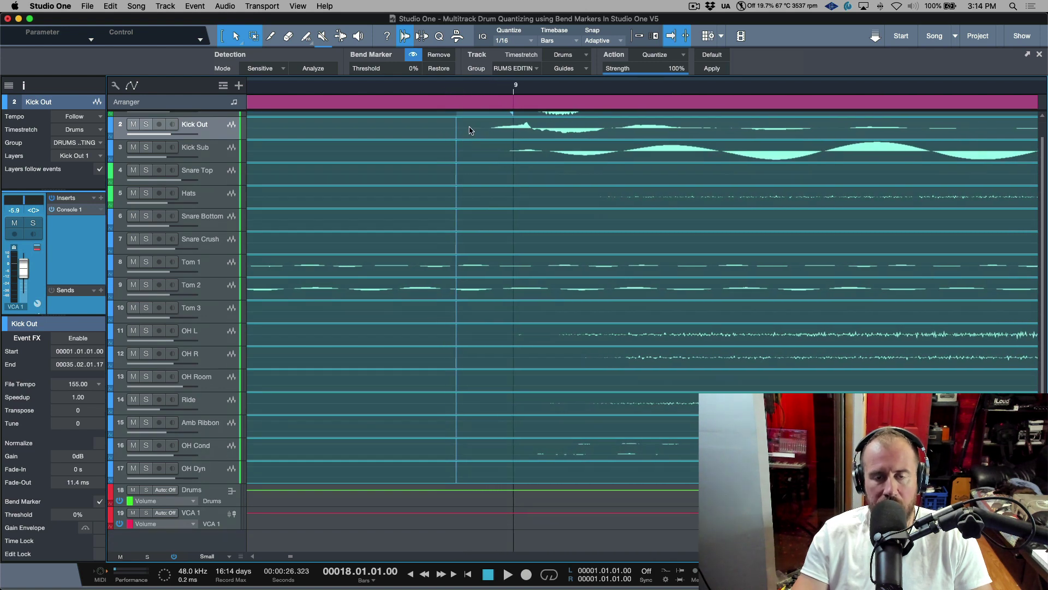
scroll(472, 131, "up", 1)
scroll(471, 91, "down", 2)
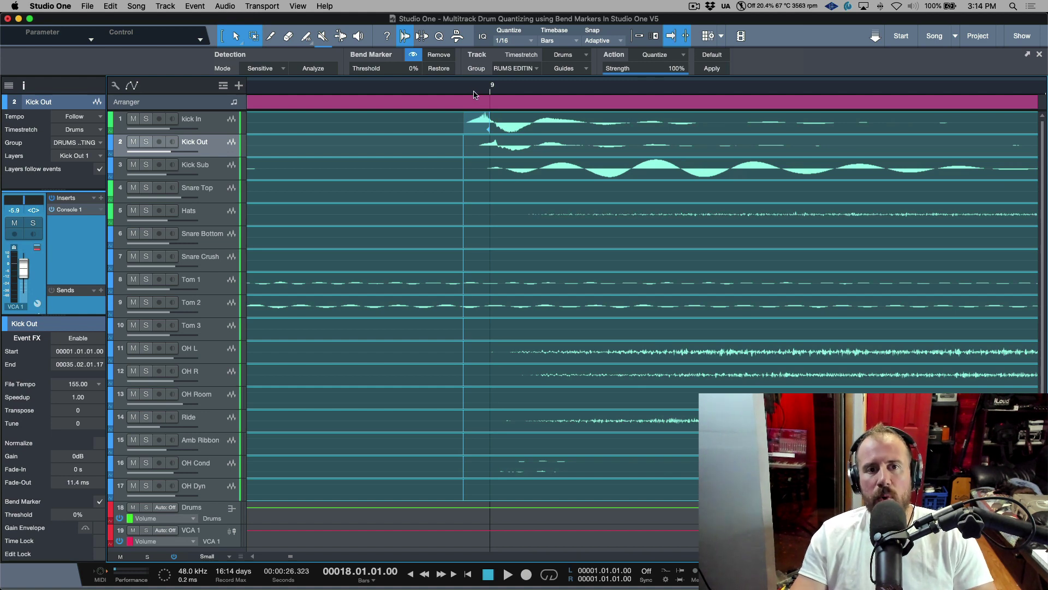
left_click(340, 37)
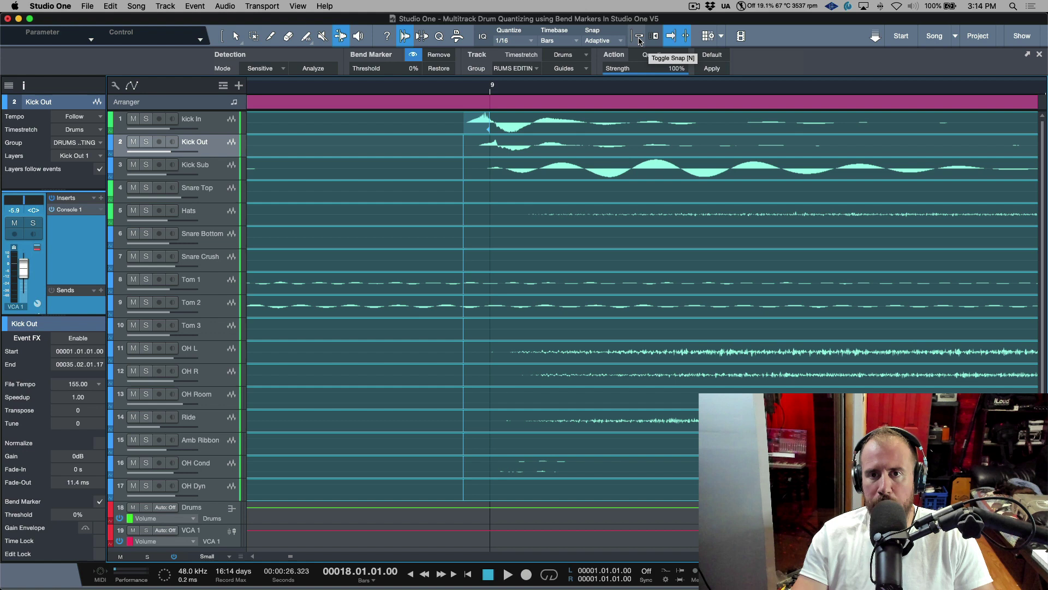
left_click(493, 132)
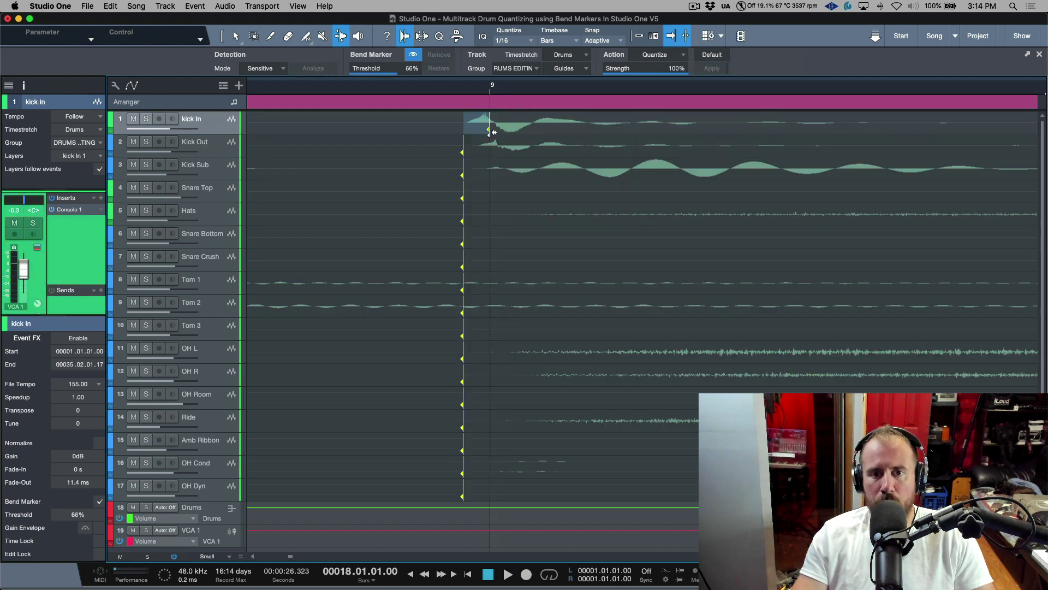
left_click_drag(493, 132, 495, 123)
key("w")
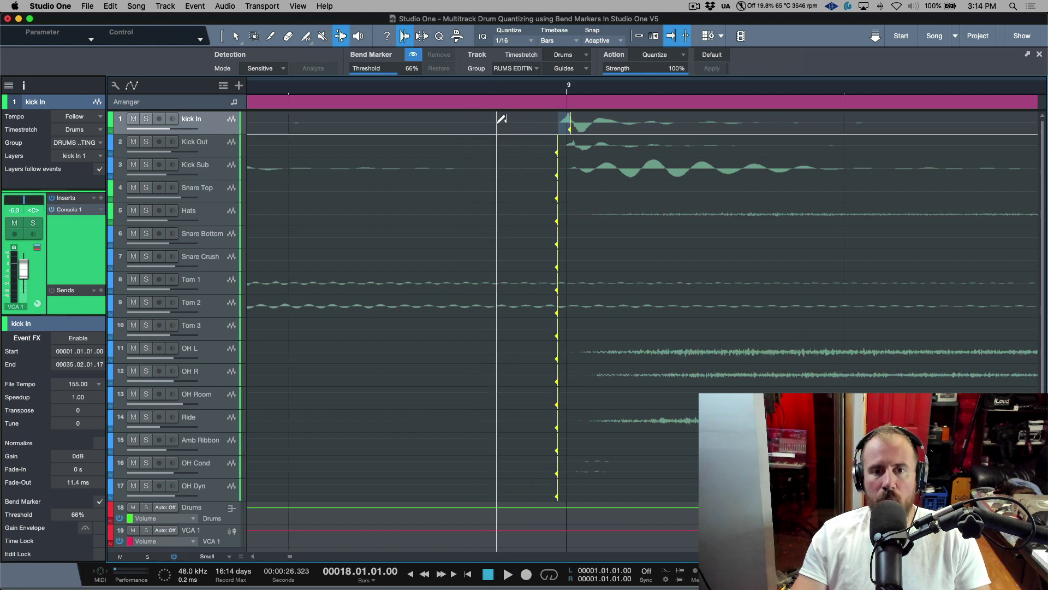
key("e")
key("e")
key("e")
key("e")
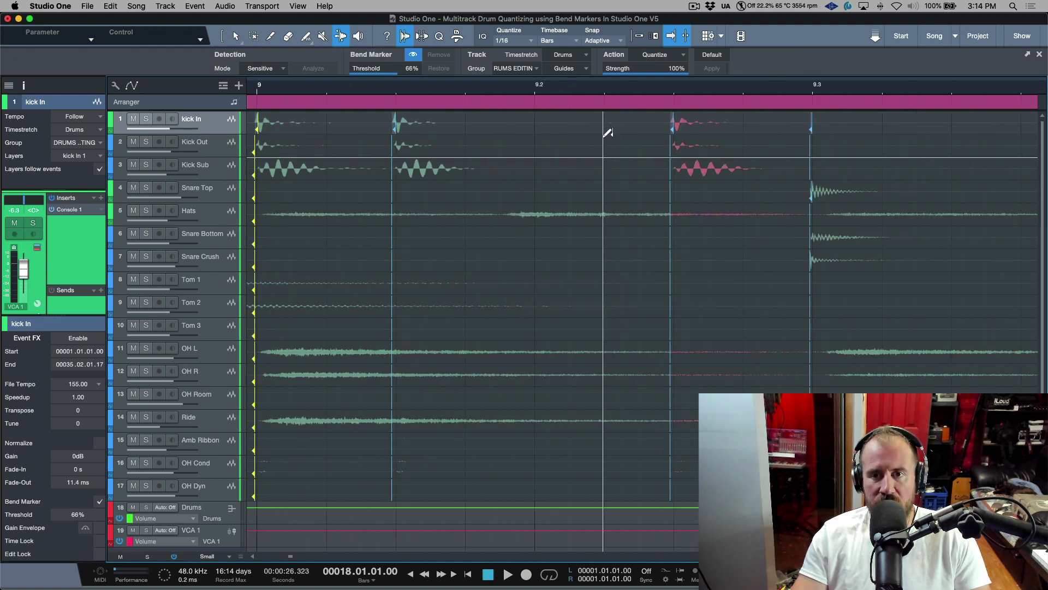
scroll(600, 109, "right", 3)
key("e")
key("e")
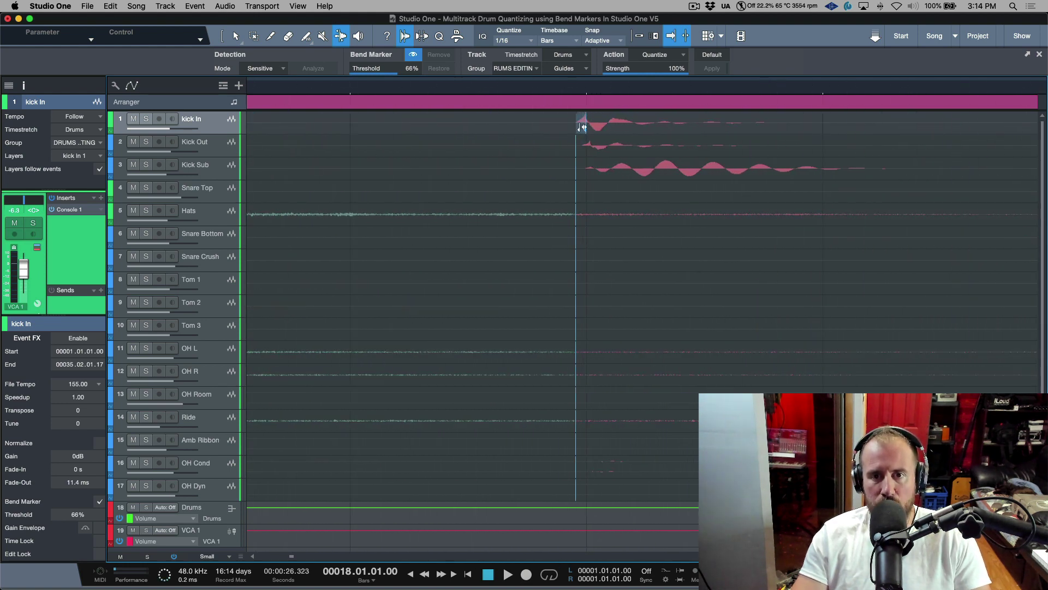
left_click_drag(587, 130, 590, 130)
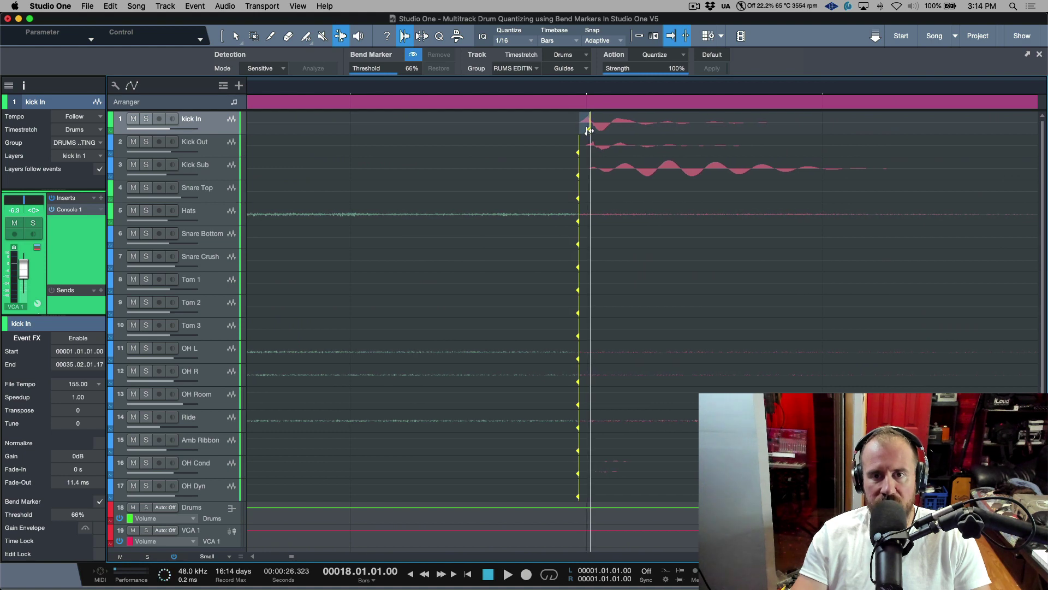
Drag the kick bend marker near bar 11.2 slightly later onto the grid
key("w")
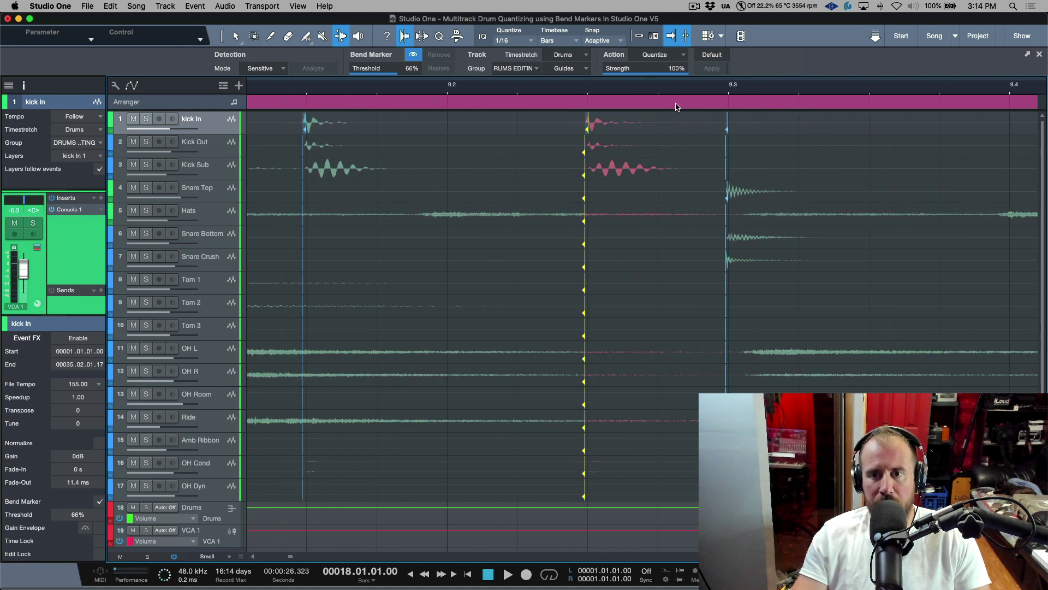
key("w")
scroll(672, 156, "left", 2)
scroll(672, 157, "right", 1)
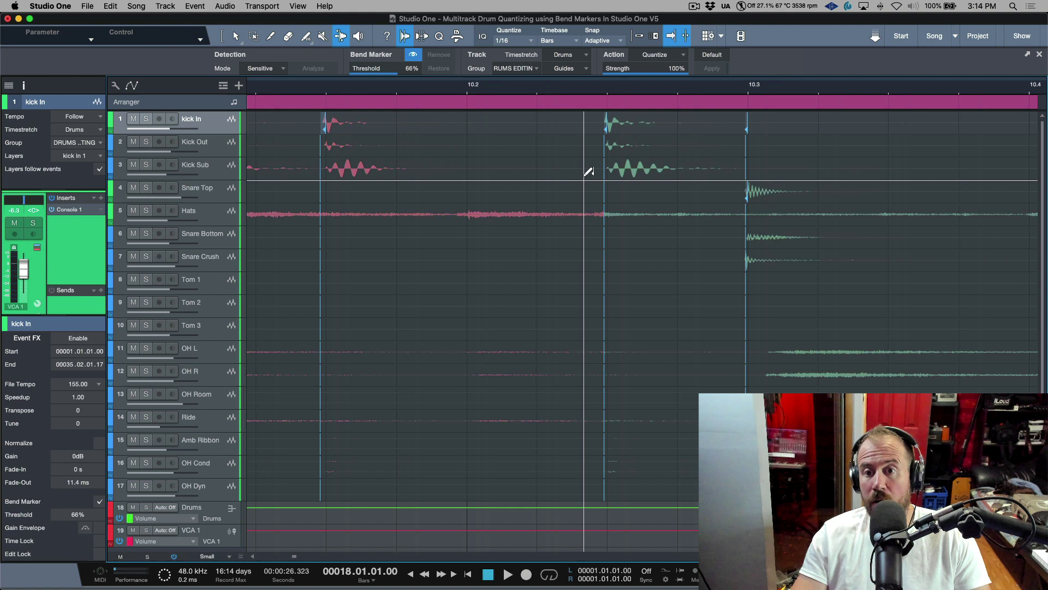
scroll(589, 171, "right", 10)
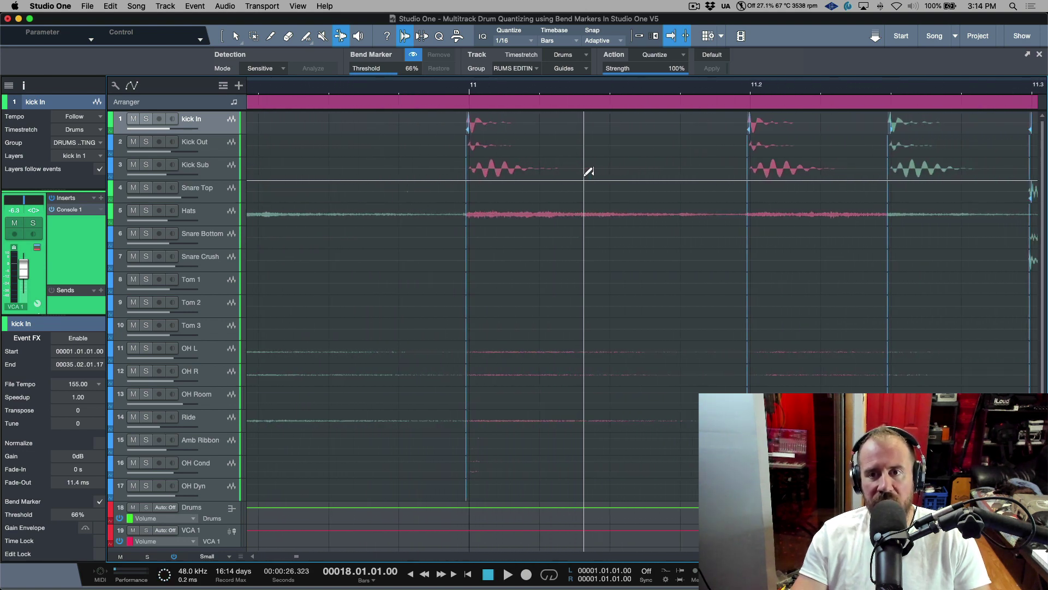
scroll(588, 171, "right", 4)
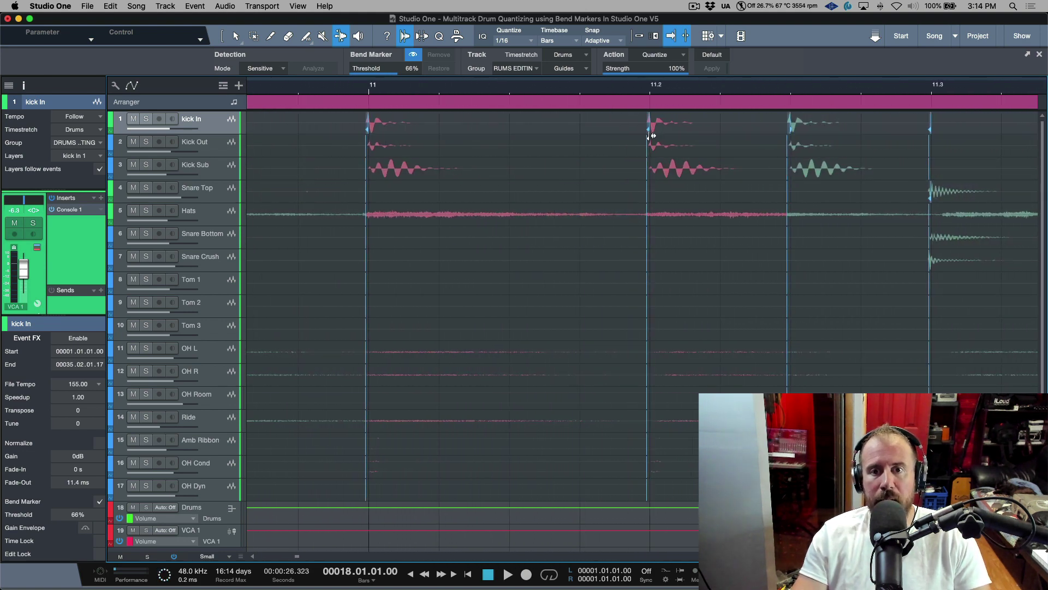
left_click(653, 136)
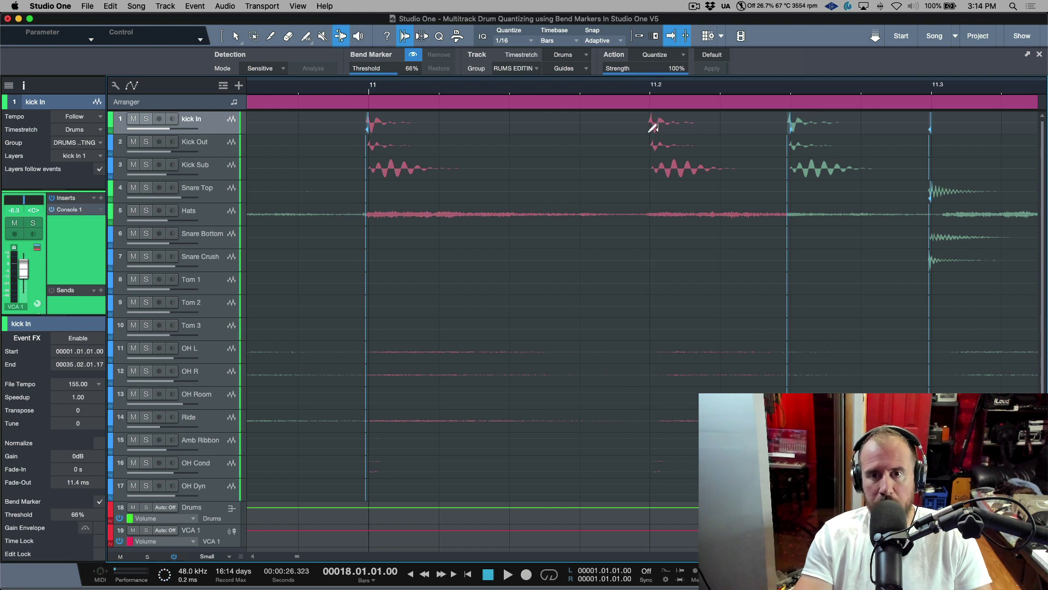
left_click_drag(653, 136, 655, 131)
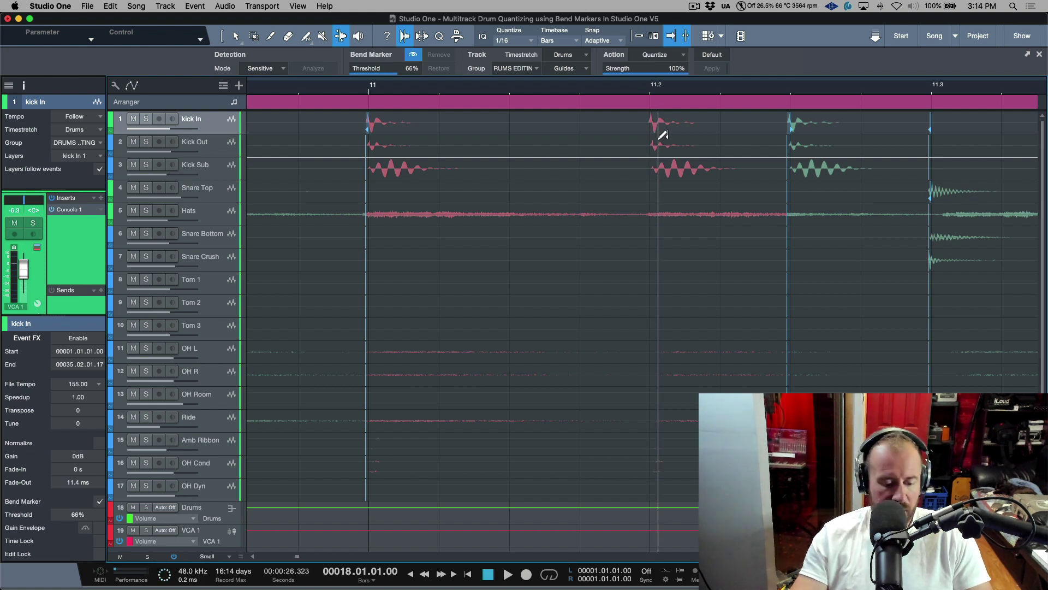
Zoom to the full song (bars 1–35), select all drum events, and hide their bend markers
key("shift+z")
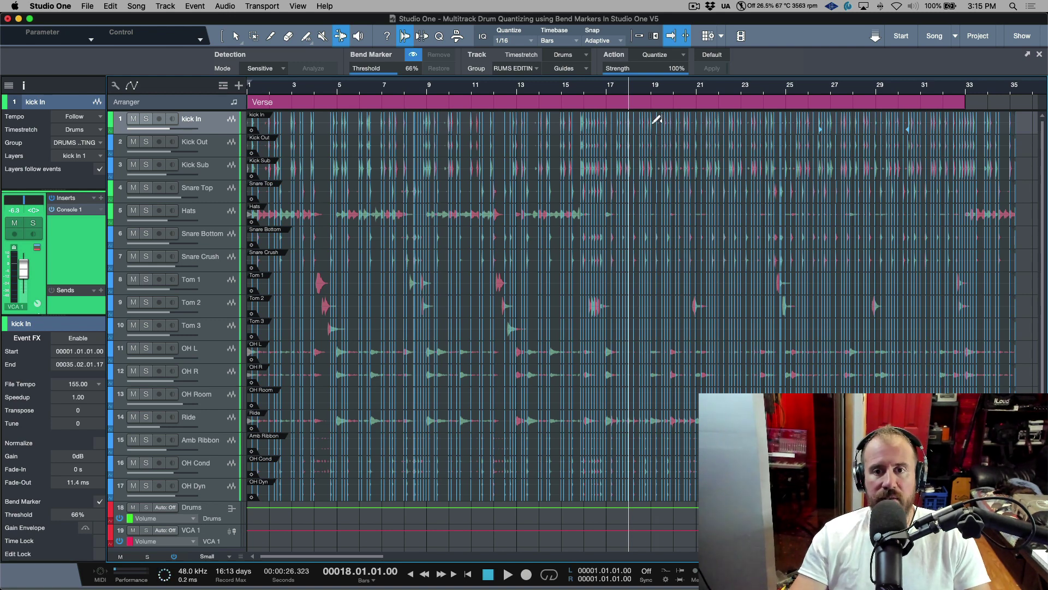
left_click(236, 36)
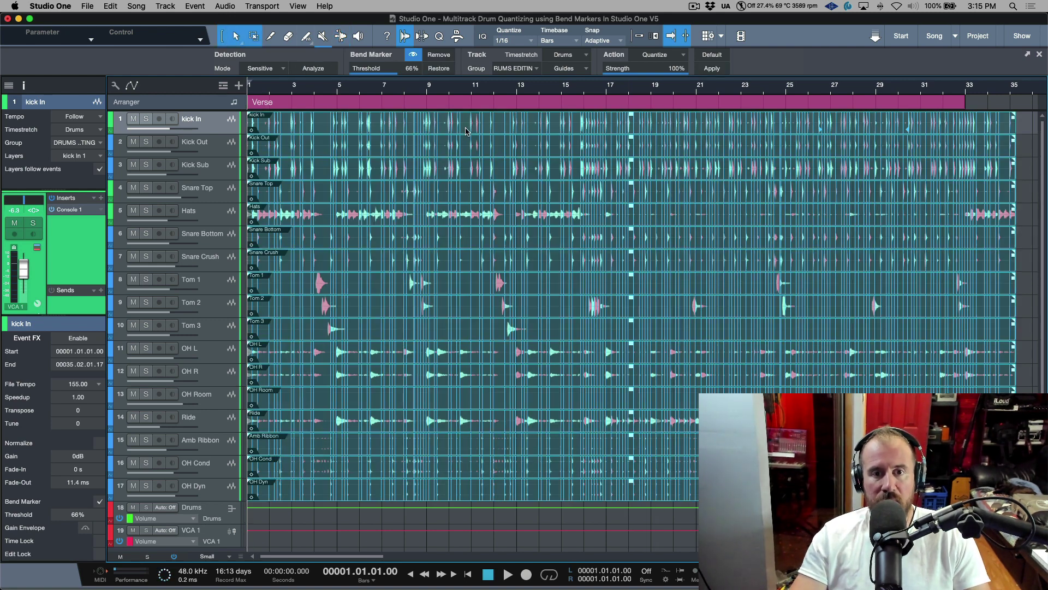
left_click(468, 131)
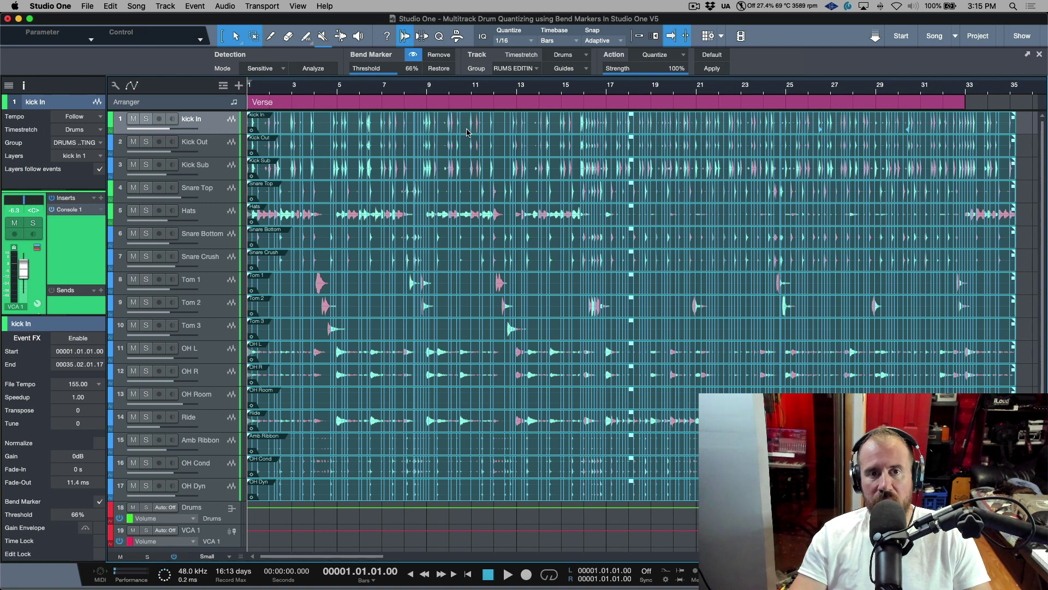
left_click(414, 55)
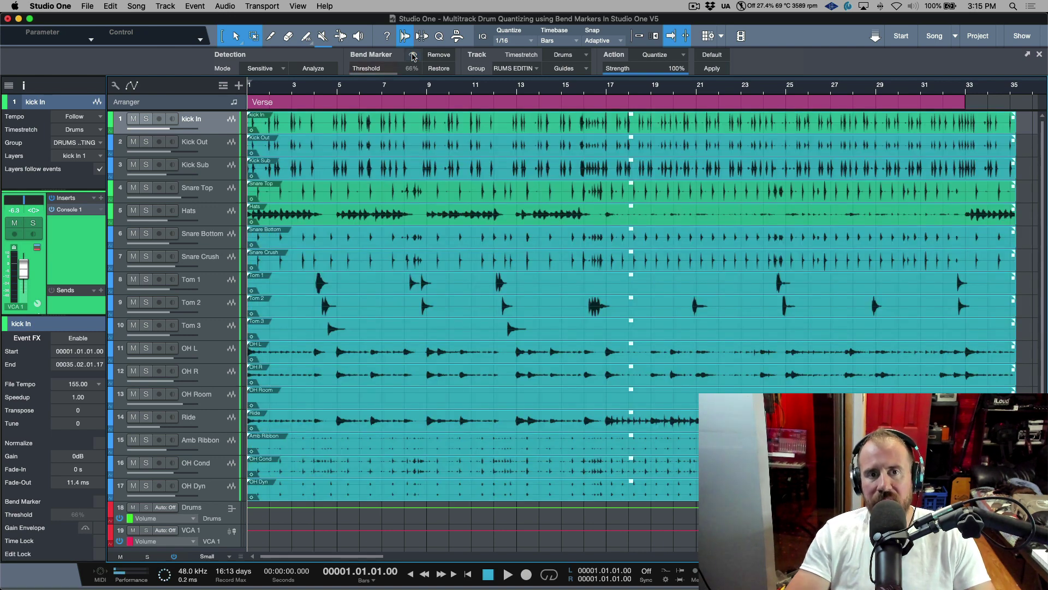